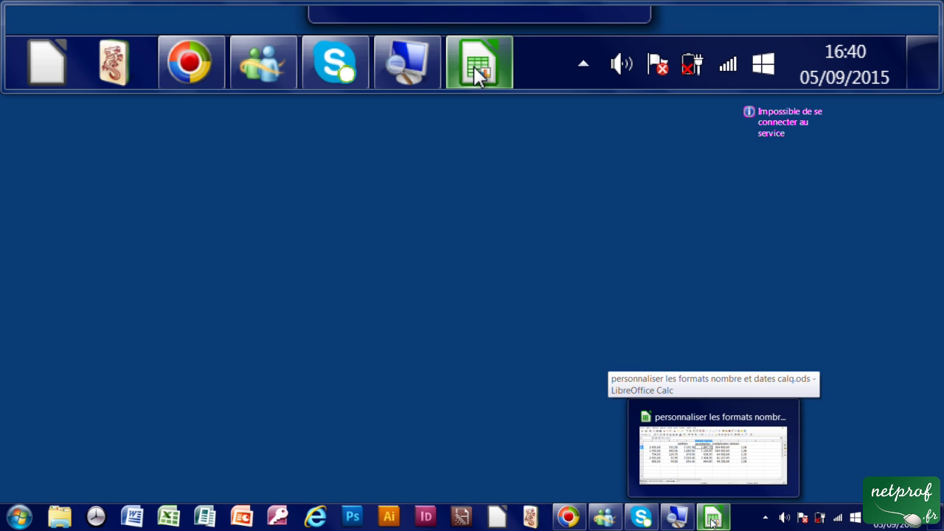
- Bring the 'personnaliser les formats nombre et dates calq.ods' workbook back on screen from the taskbar
left_click(712, 518)
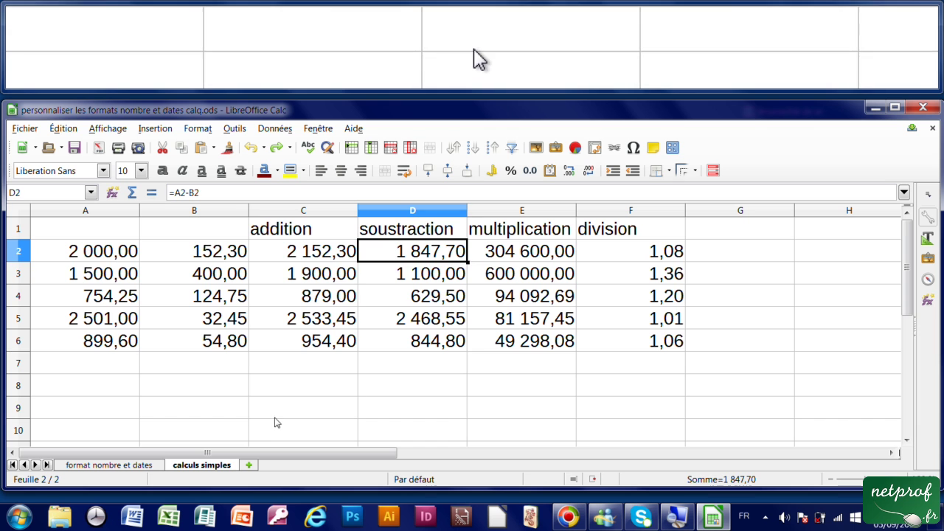
left_click(275, 418)
left_click(279, 251)
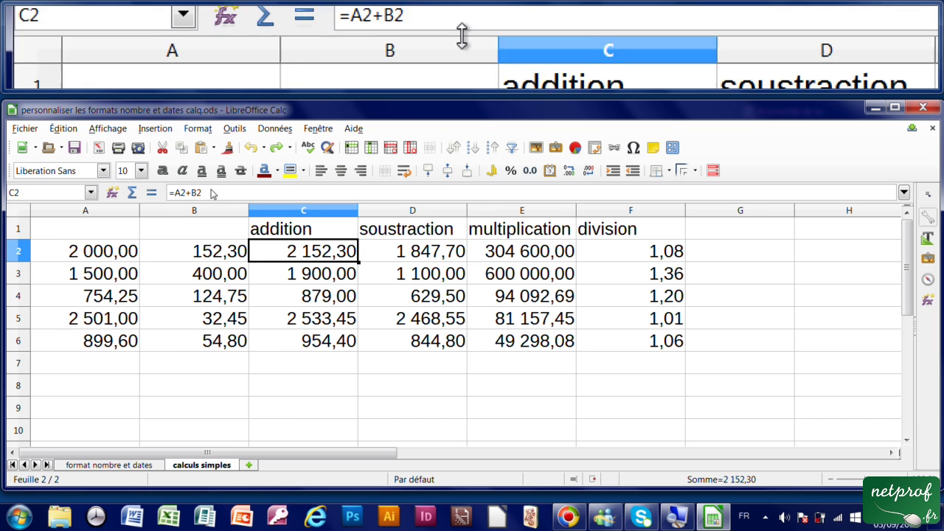
left_click(376, 252)
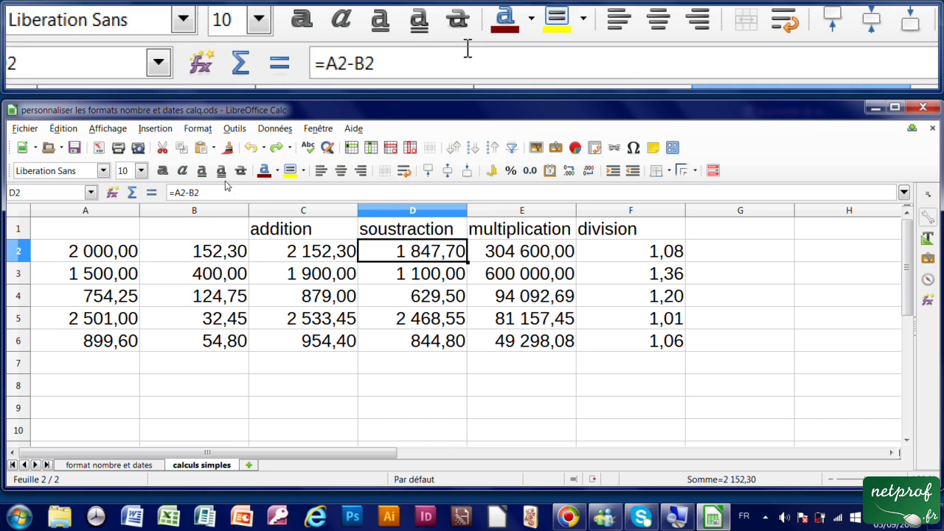
left_click(498, 251)
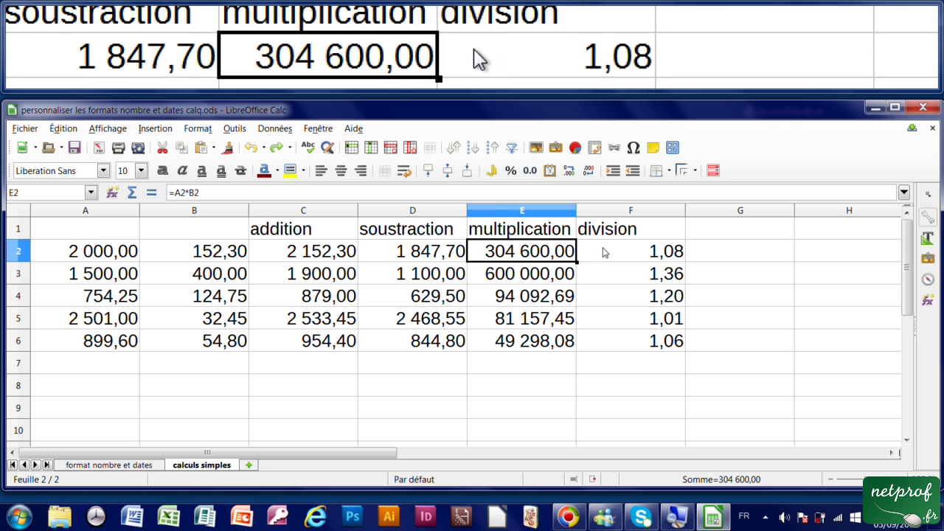
left_click(613, 251)
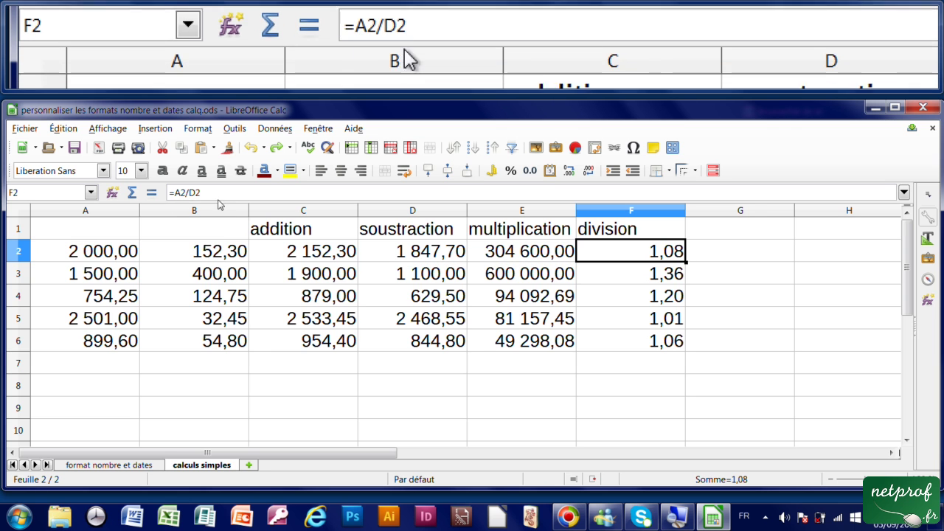
left_click(255, 256)
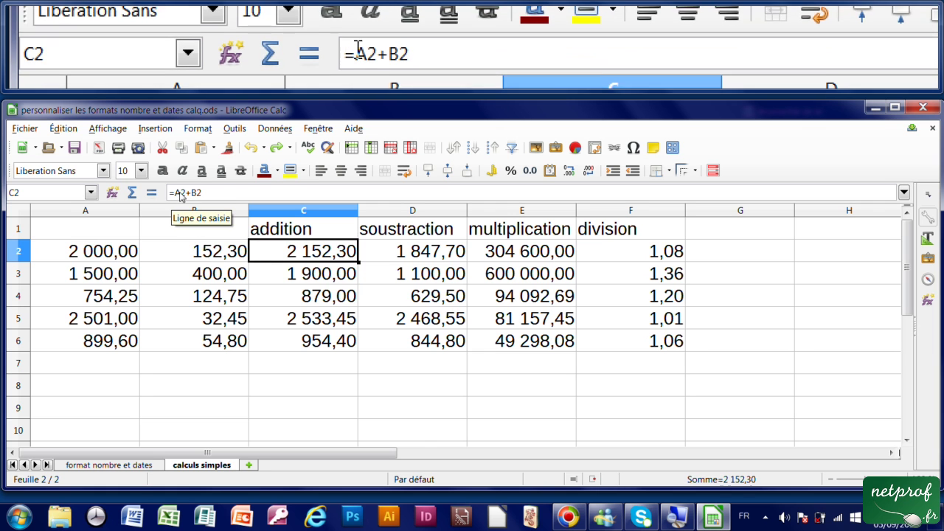
left_click(181, 360)
left_click(118, 363)
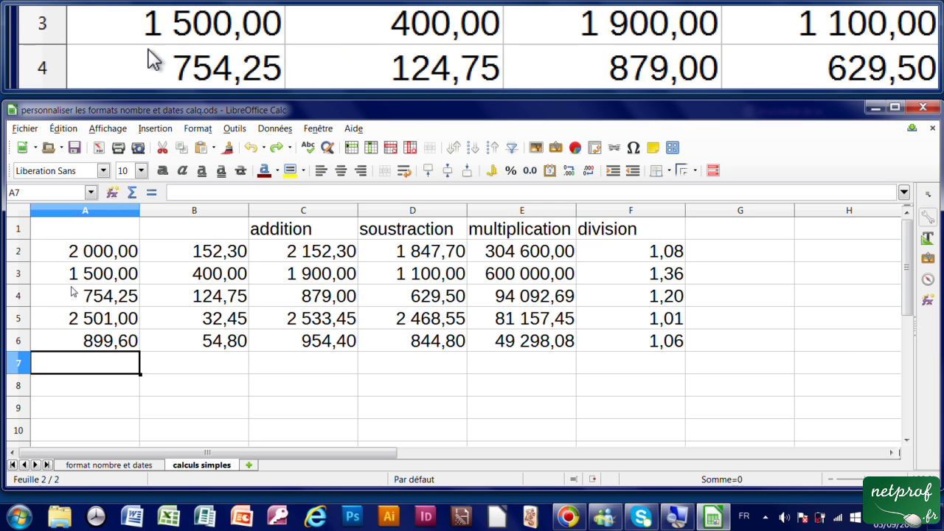
left_click(213, 383)
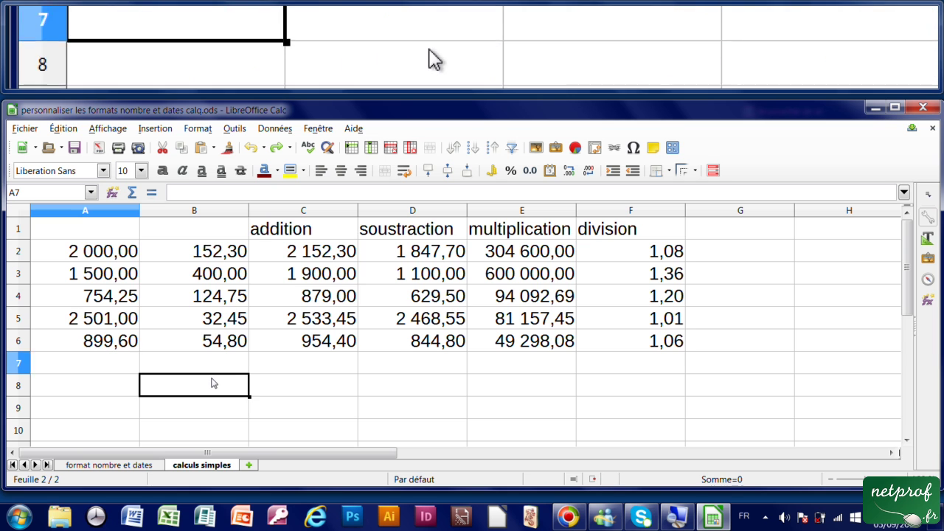
left_click(337, 383)
left_click(131, 363)
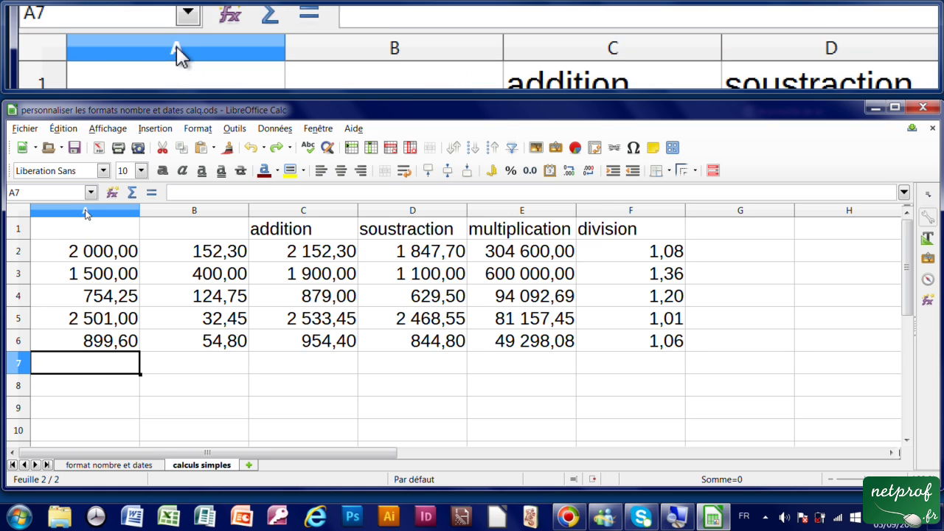
left_click(186, 404)
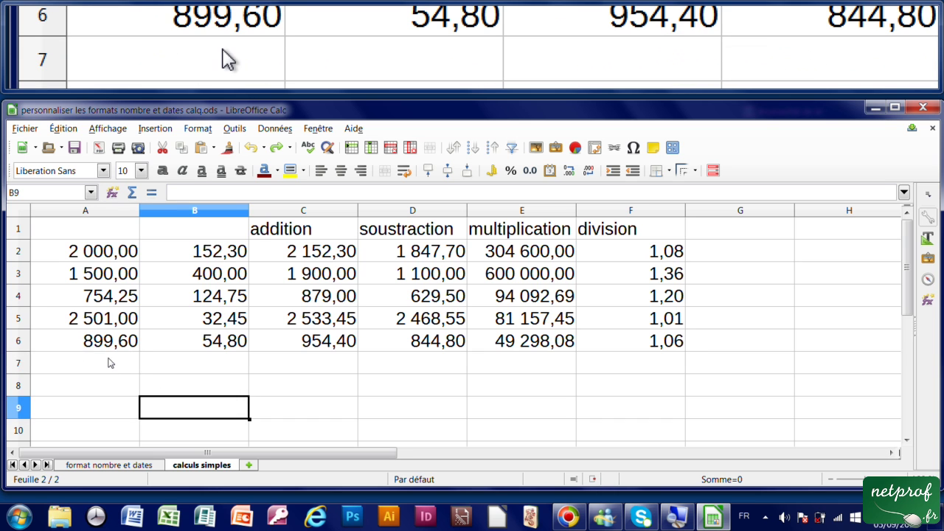
left_click(112, 365)
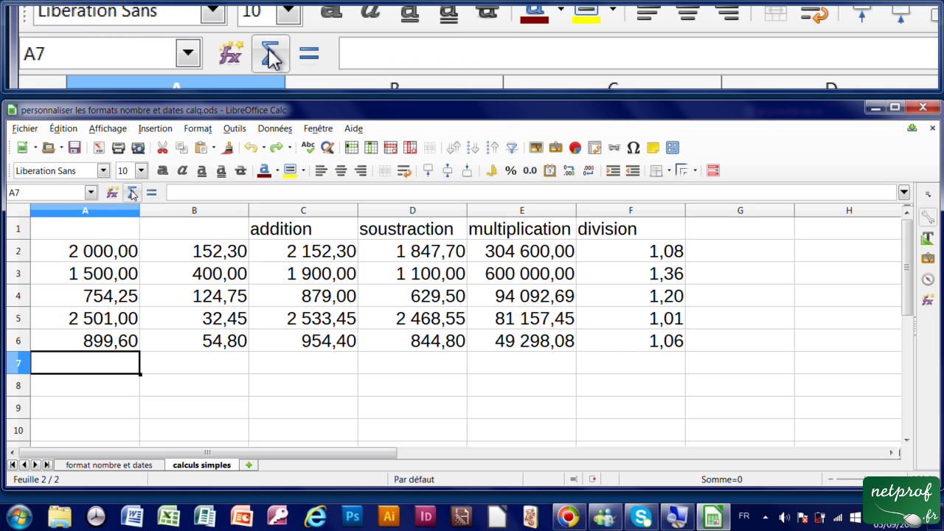
- Hide and re-show the formula bar, then start a SOMME of A2:A6 in A7
left_click(107, 128)
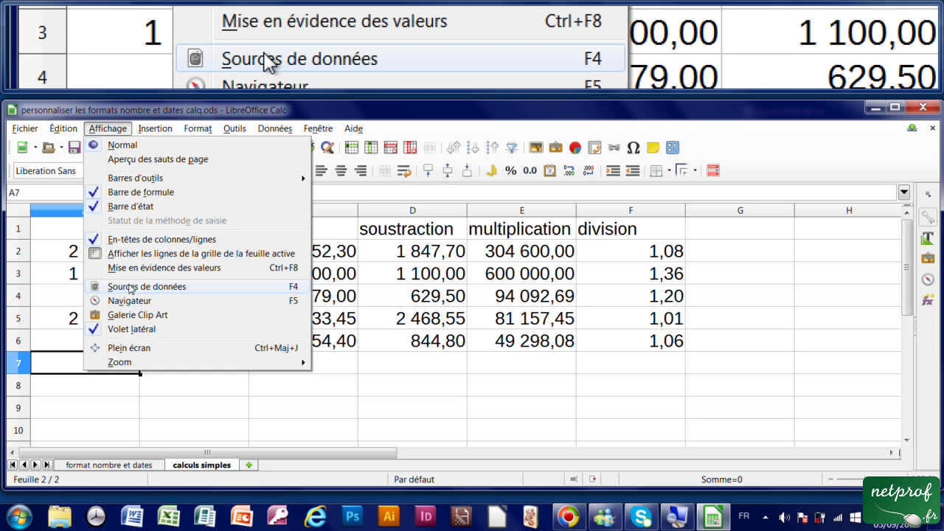
left_click(131, 192)
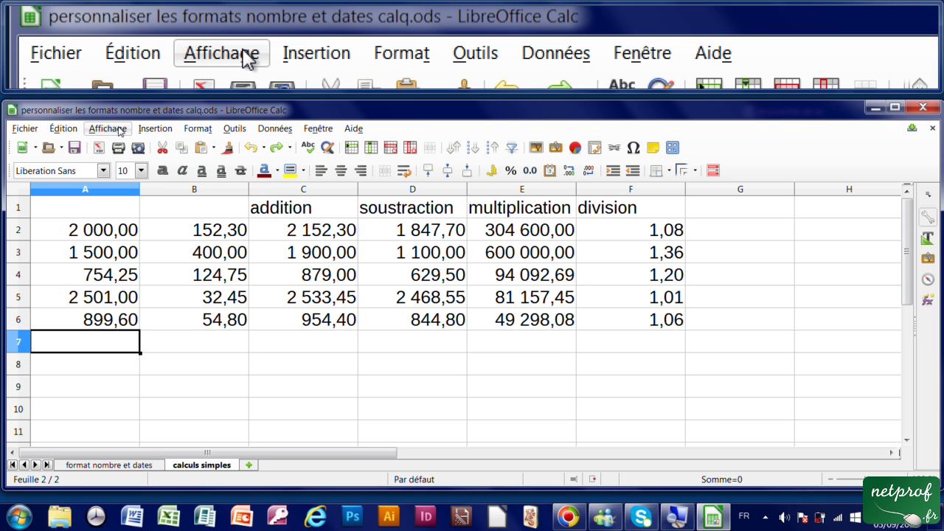
left_click(107, 129)
left_click(151, 193)
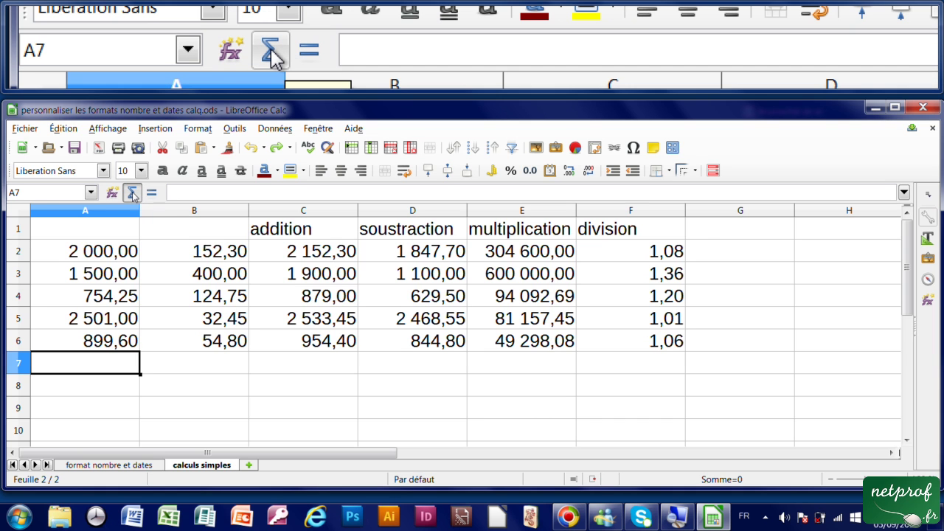
left_click(133, 193)
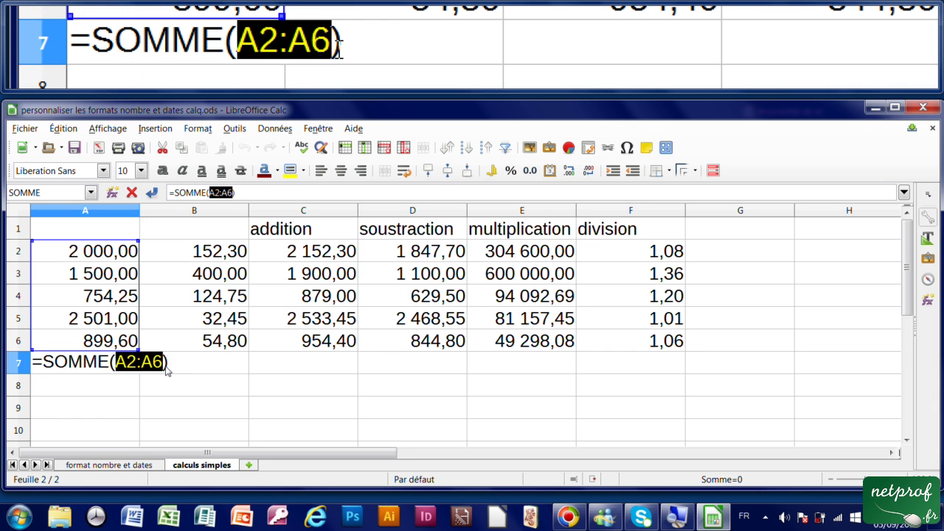
- Confirm A7's =SOMME(A2:A6) total and add a SOMME total of B2:B6 in B7
key("Return")
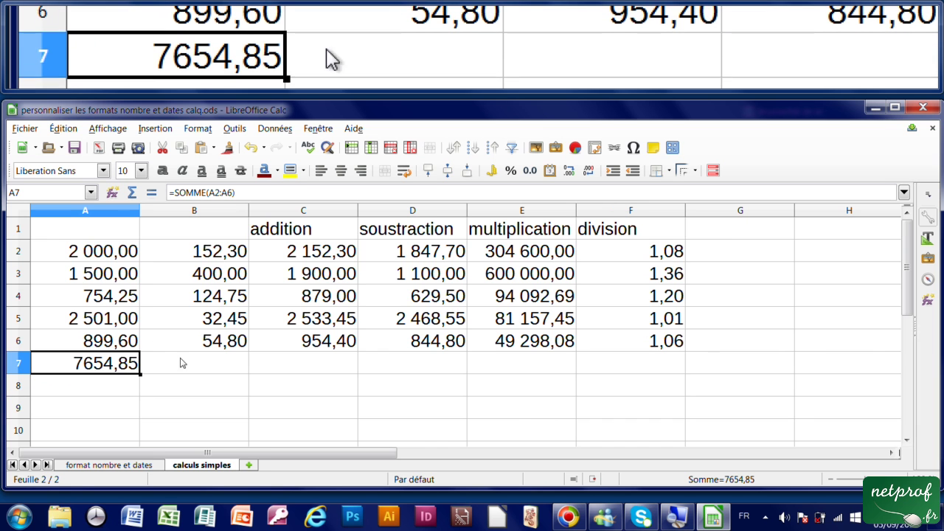
left_click(208, 371)
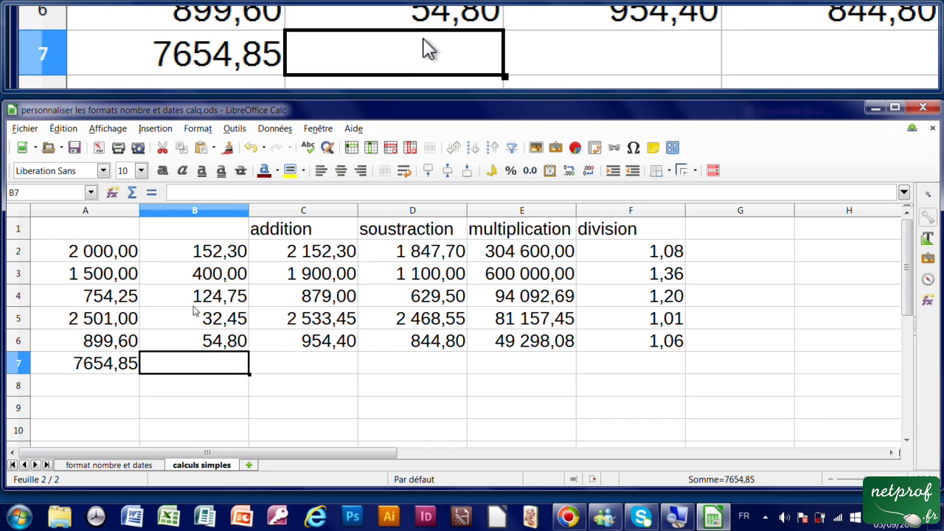
left_click(133, 192)
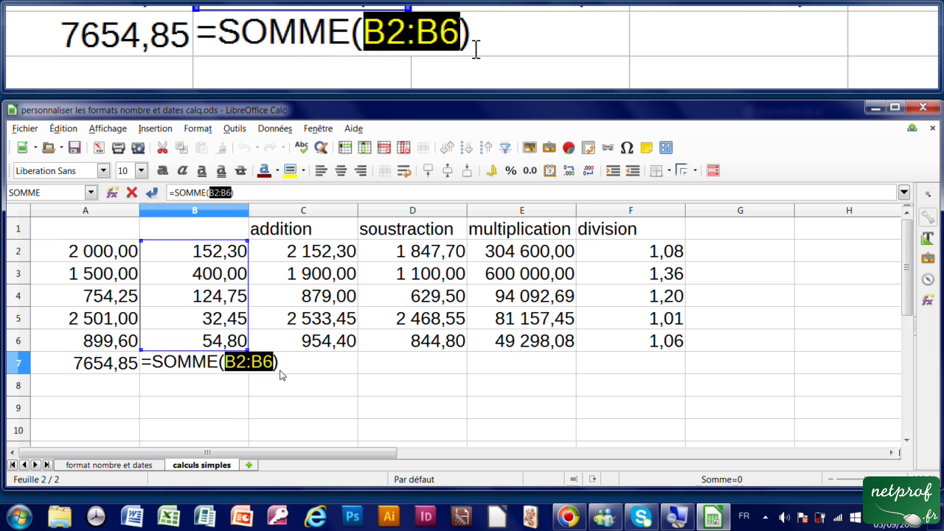
key("Return")
- Start clearing the trial total from cell B7
left_click(347, 366)
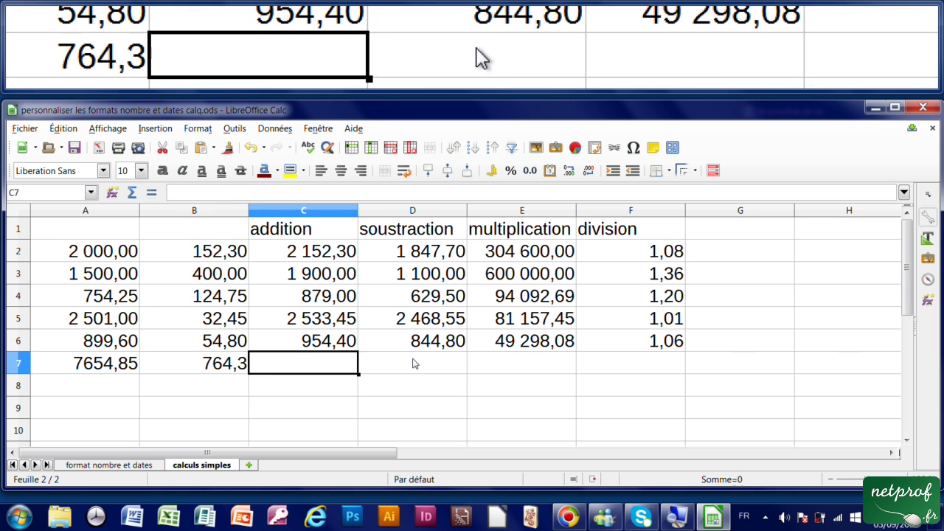
left_click(515, 362)
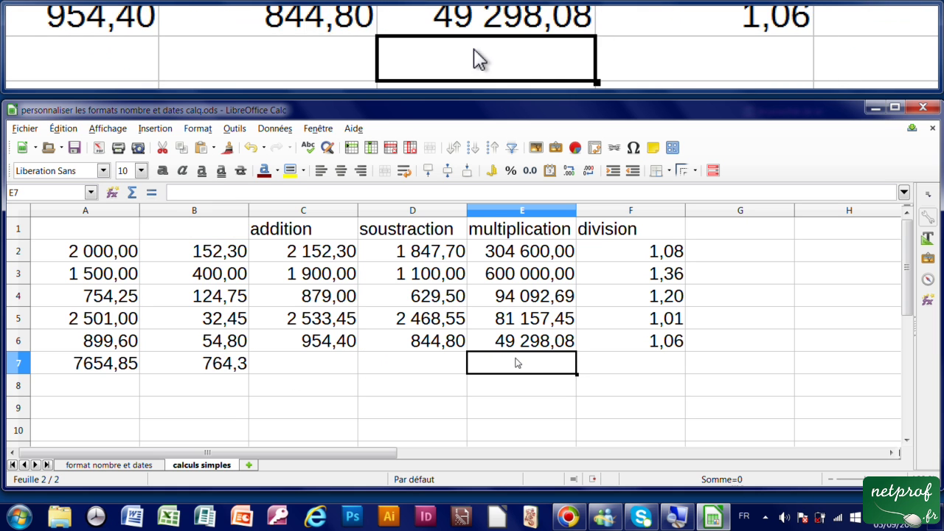
left_click(225, 366)
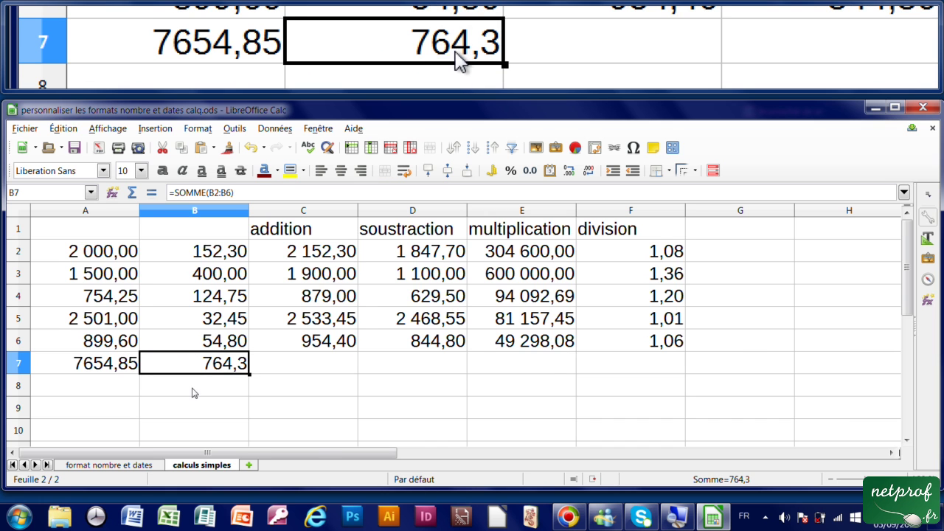
key("BackSpace")
- Clear the trial SOMME totals from B7 and A7
left_click(472, 352)
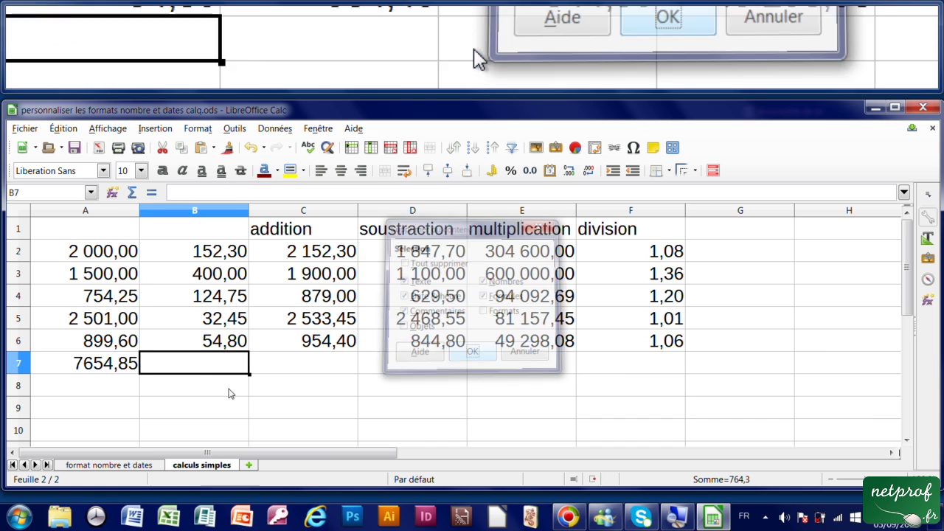
left_click(106, 363)
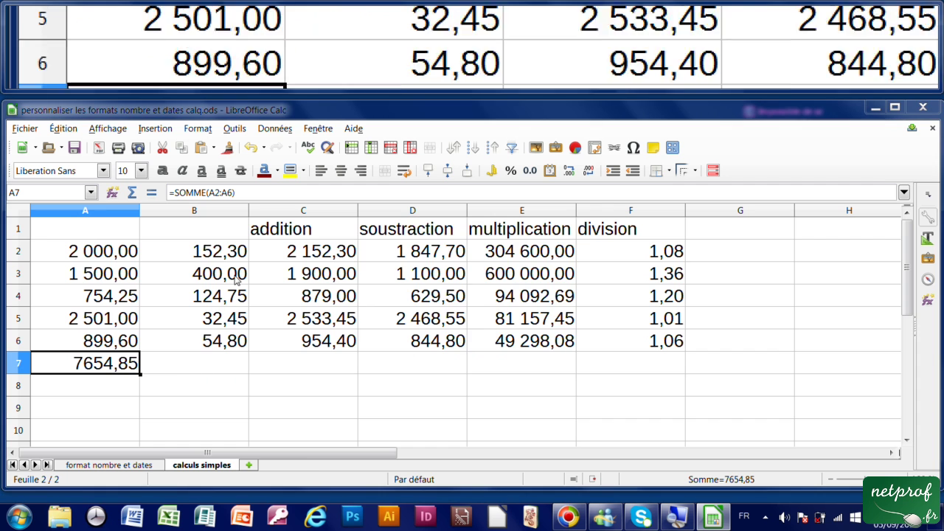
key("BackSpace")
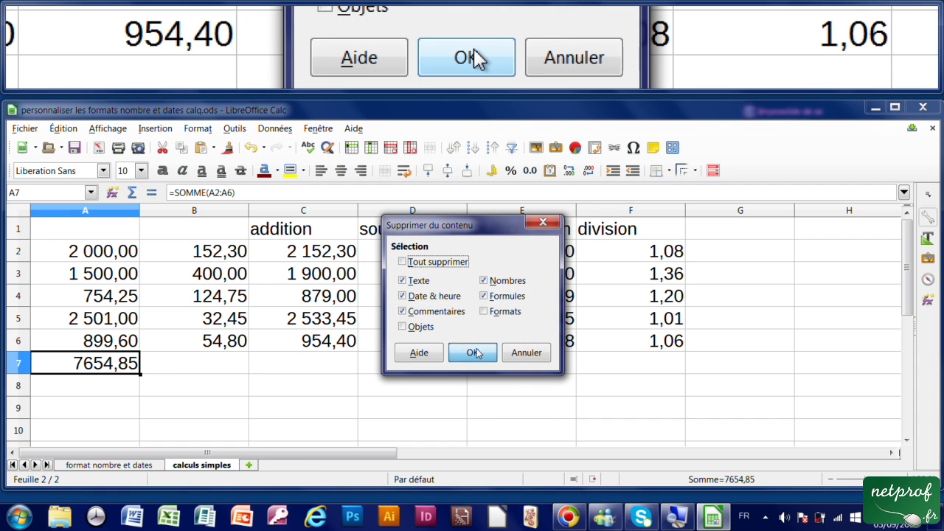
left_click(476, 353)
left_click(237, 386)
left_click(107, 371)
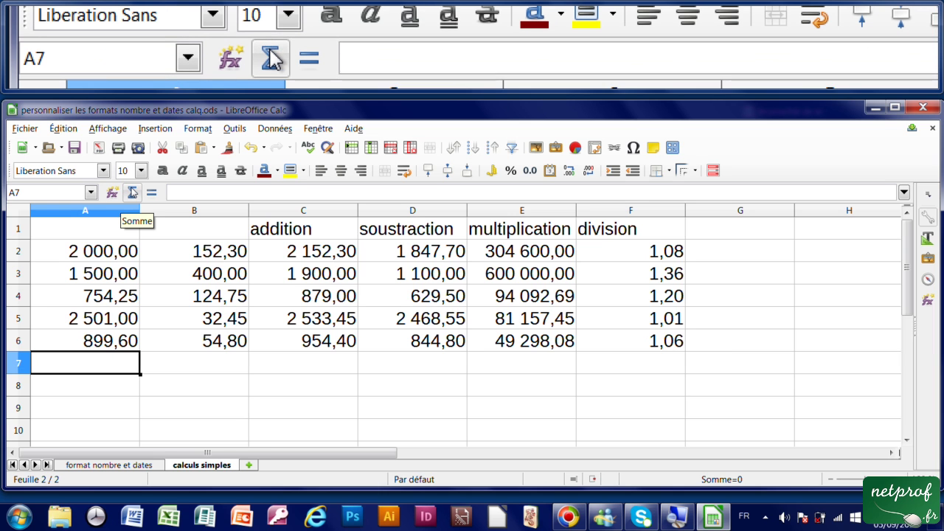
- Re-enter =SOMME(A2:A6) in A7, giving 7654,85, and review row 7
left_click(133, 193)
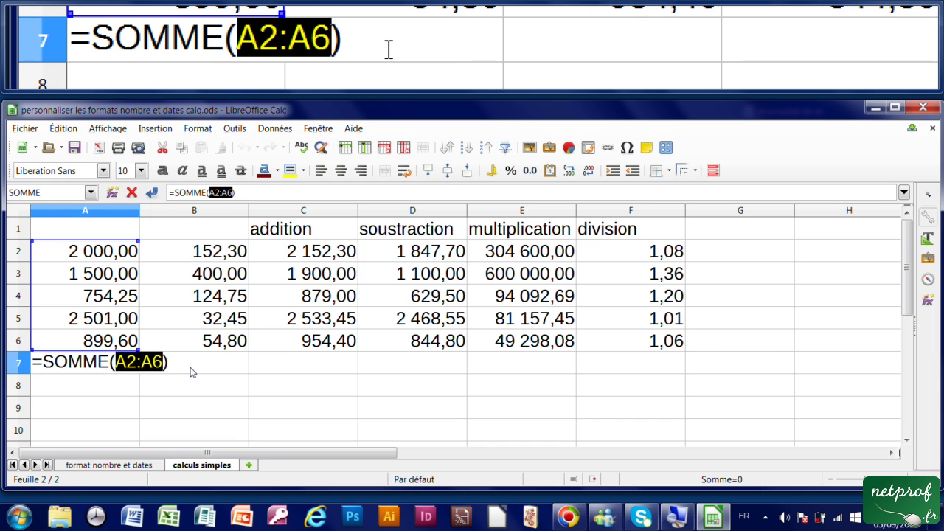
key("Return")
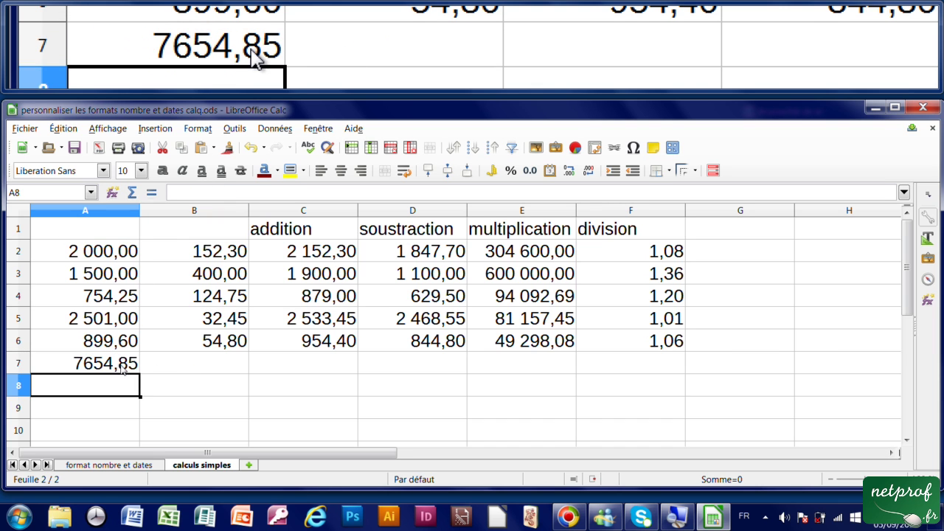
left_click(181, 365)
left_click(303, 367)
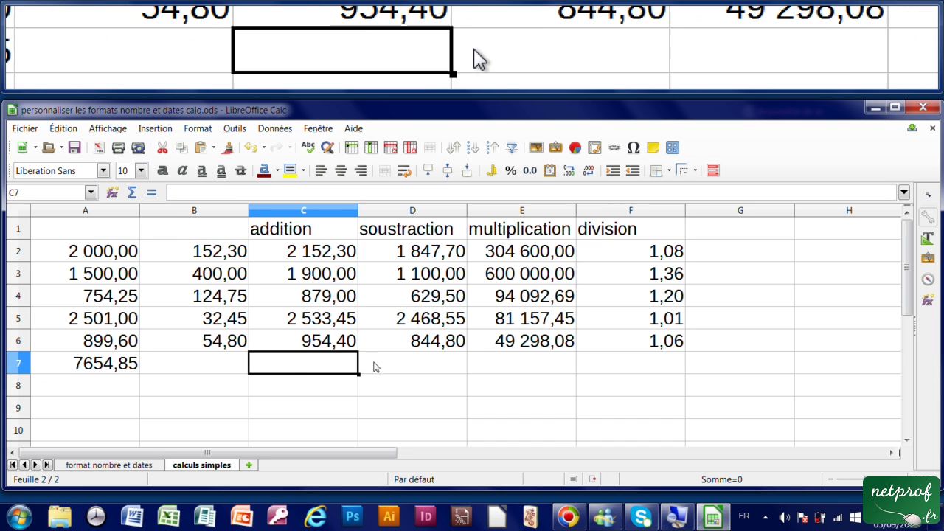
left_click(402, 367)
left_click(520, 368)
left_click(618, 369)
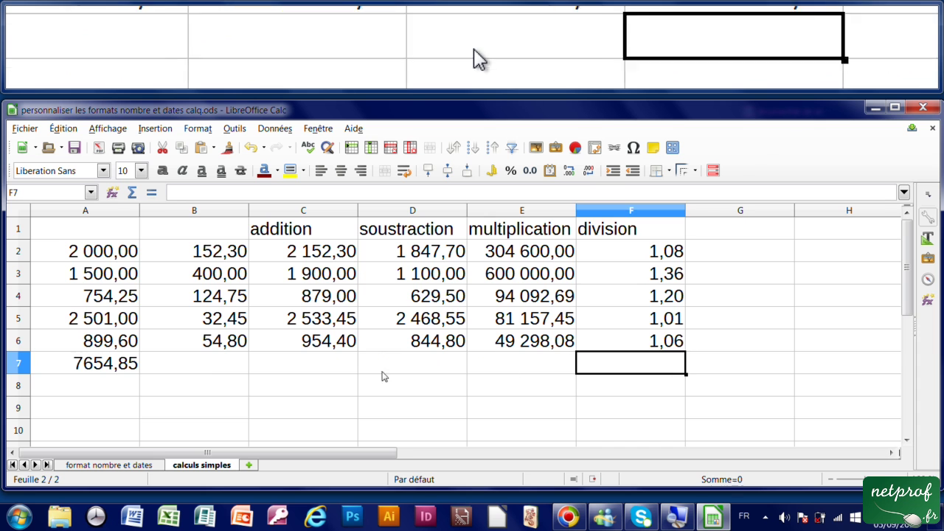
left_click(211, 363)
left_click(274, 362)
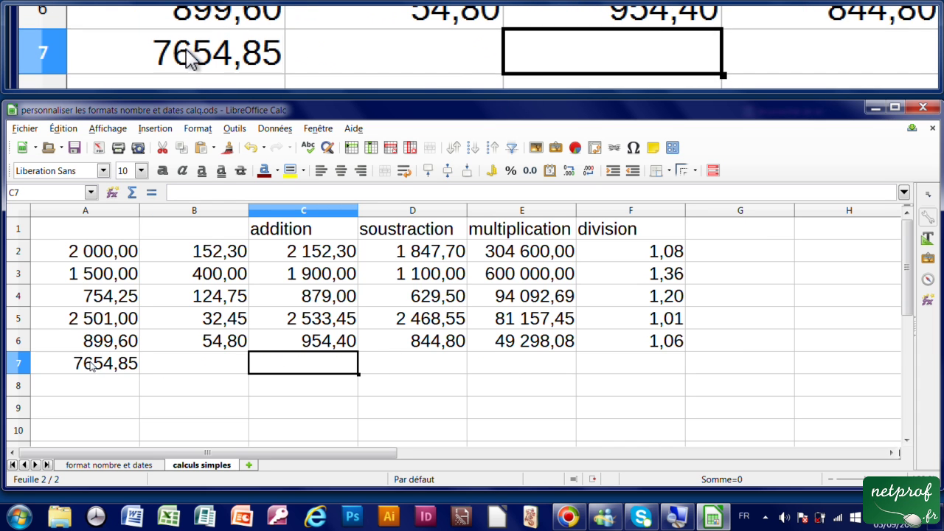
left_click(85, 364)
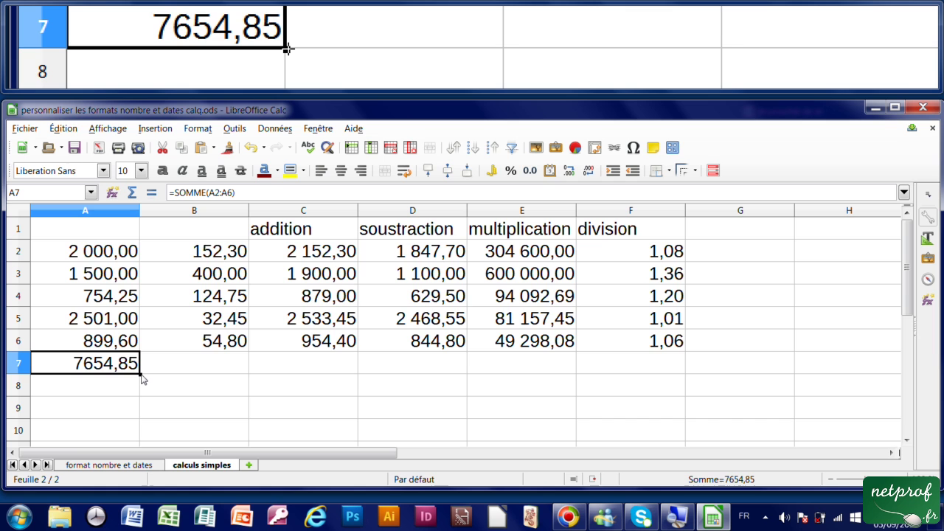
- Fill A7's SOMME formula across to F7 and check each copied total (764,3 to 5,722249111)
left_click_drag(140, 374, 650, 377)
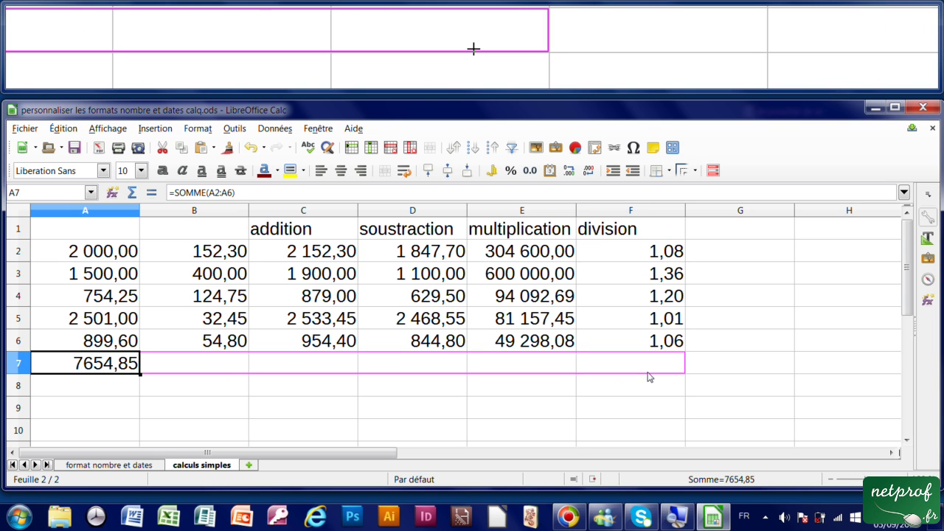
left_click(254, 411)
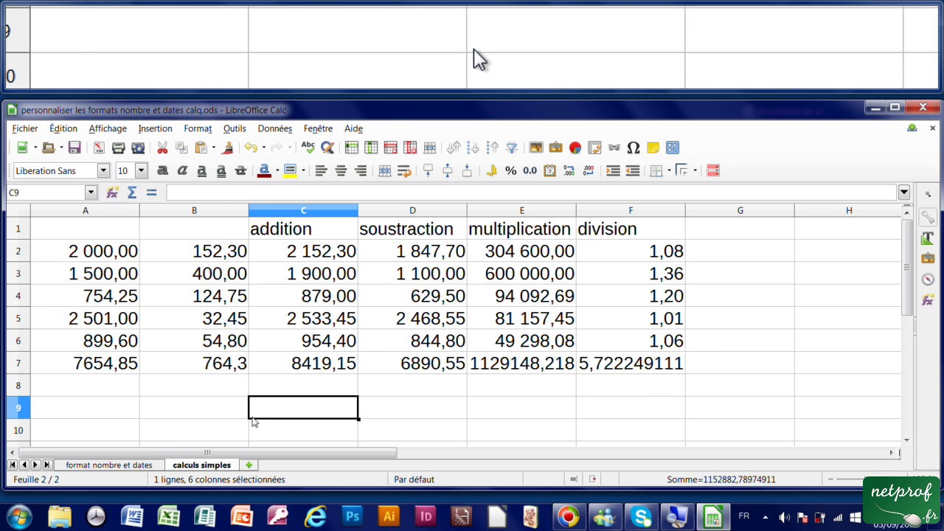
left_click(226, 368)
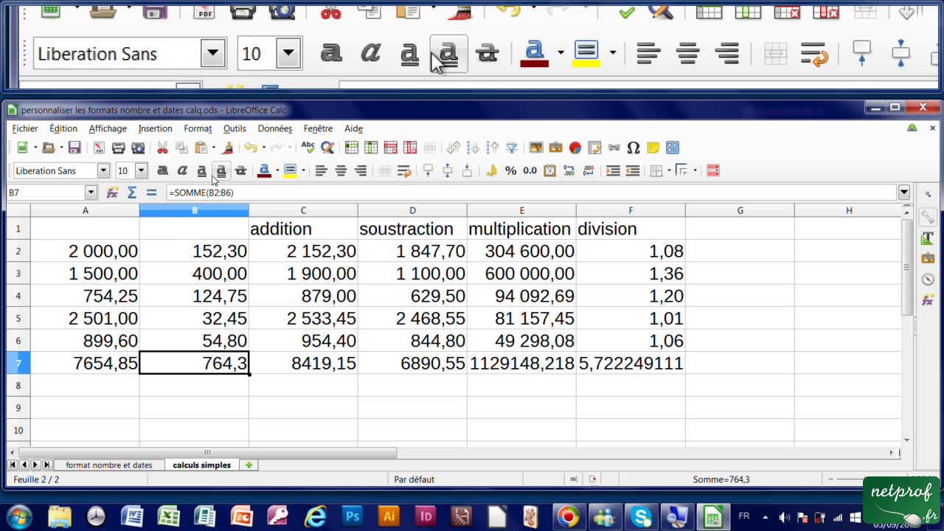
left_click(324, 366)
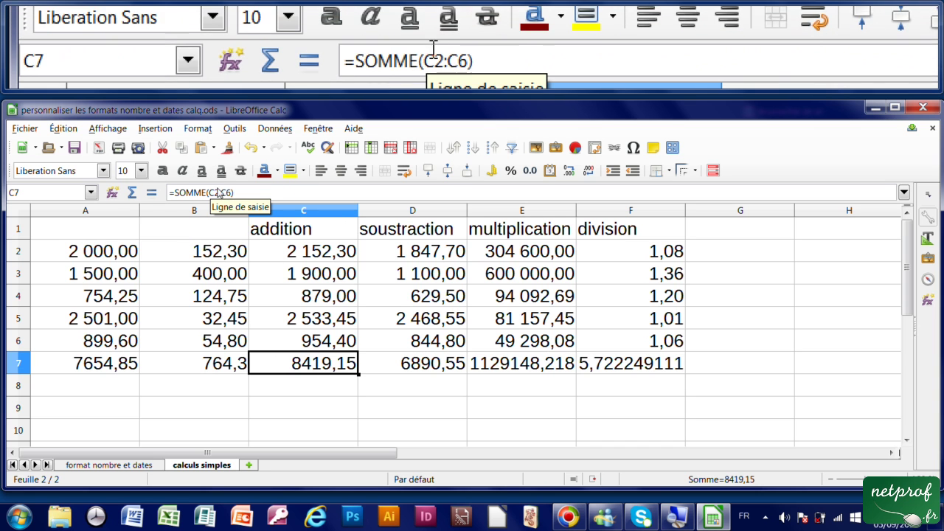
left_click(413, 369)
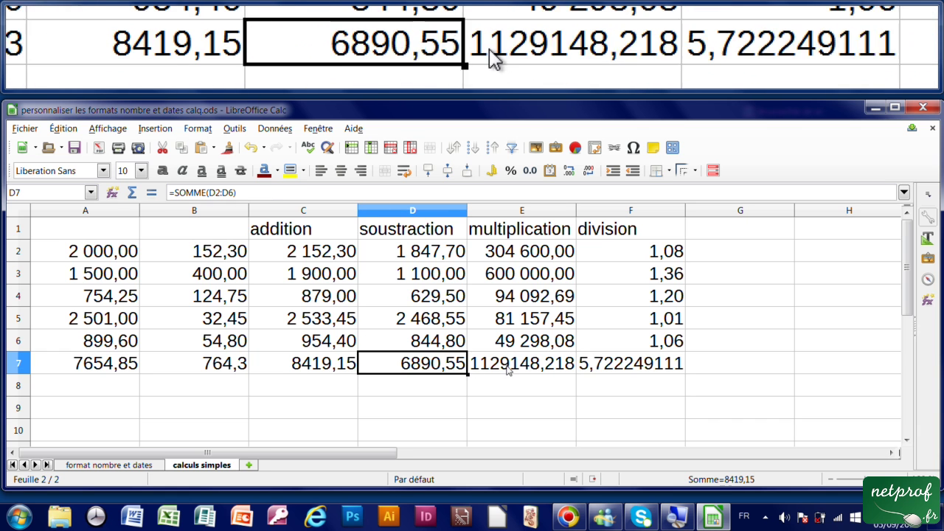
left_click(520, 367)
left_click(617, 372)
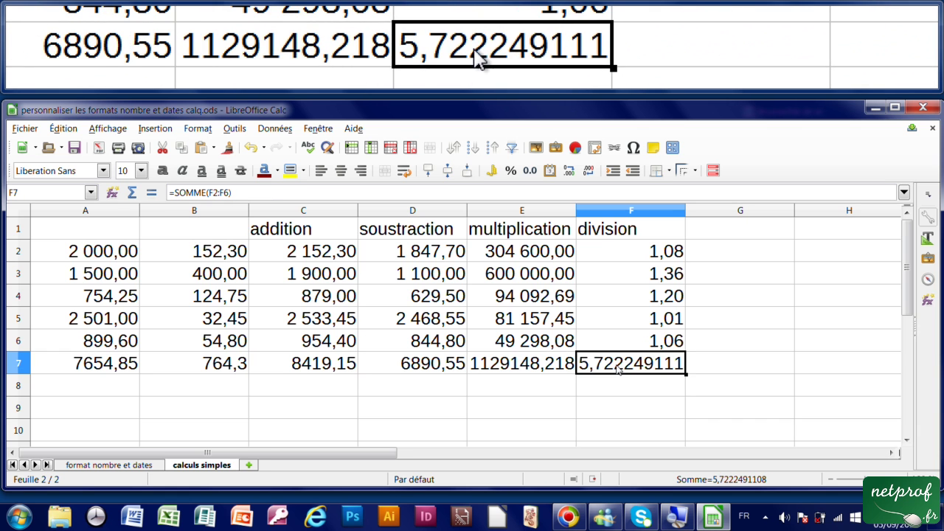
left_click(289, 412)
- Select cell A10 below the table for a new total
scroll(444, 415, "down", 1)
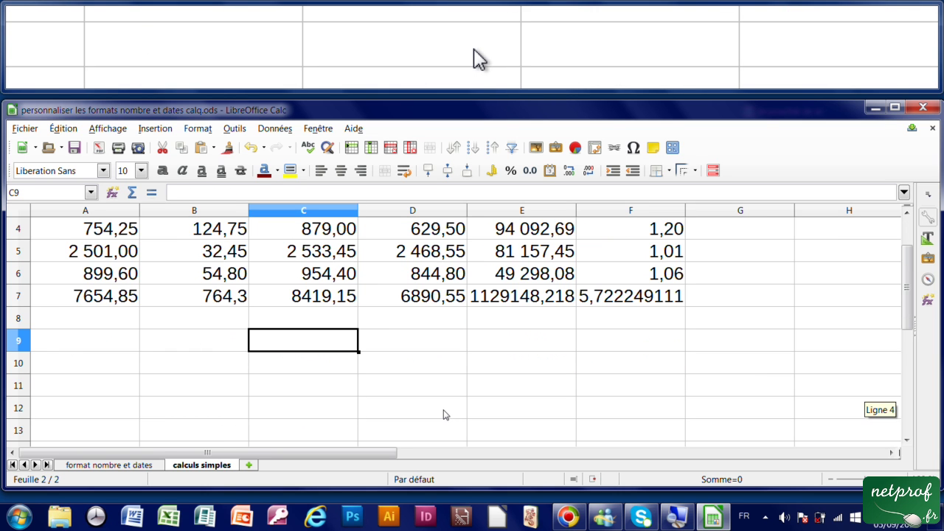
left_click(106, 346)
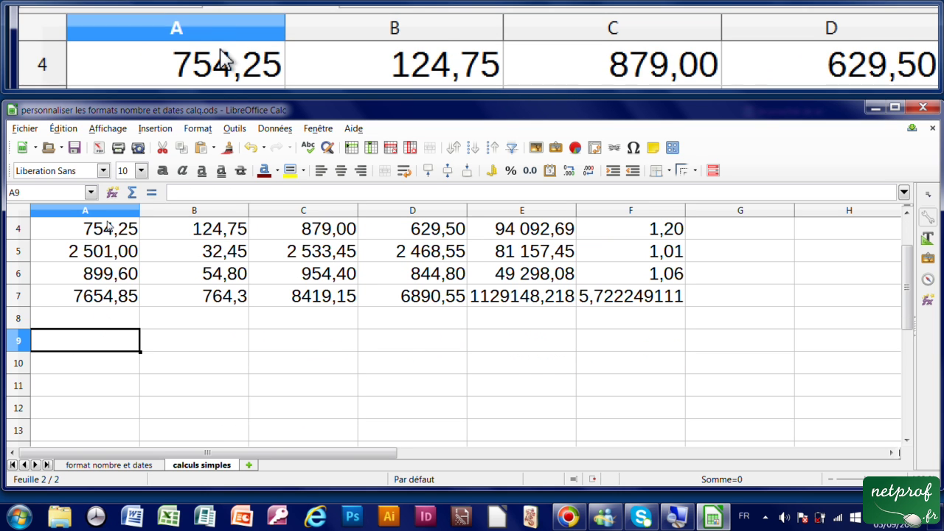
scroll(108, 225, "up", 1)
left_click(101, 386)
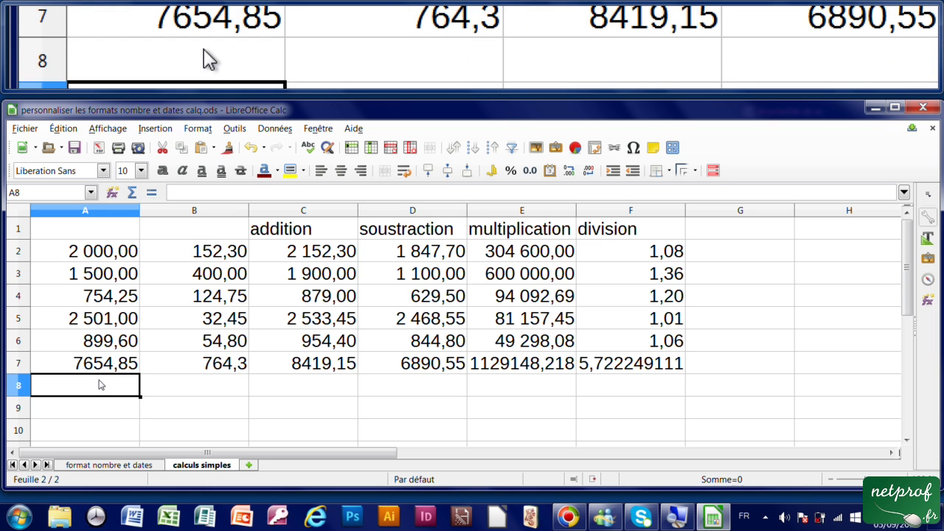
left_click(107, 430)
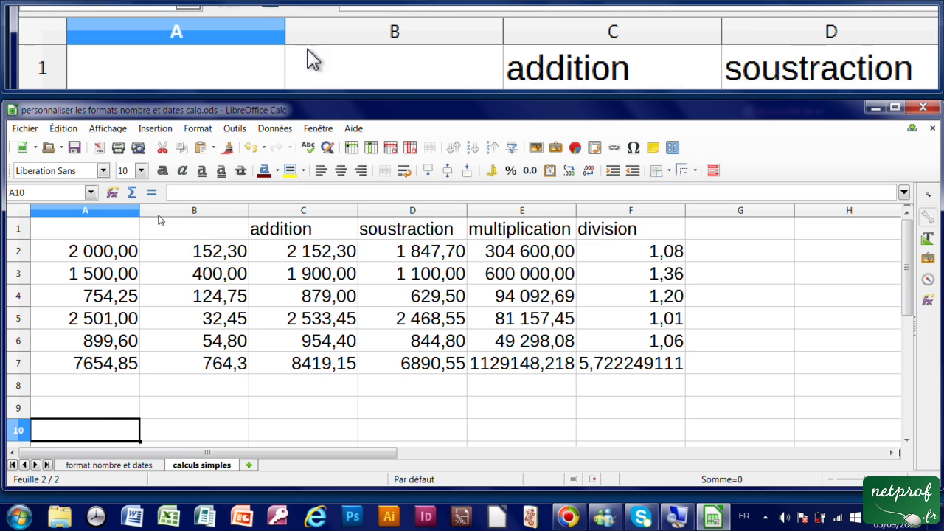
- Enter a SOMME of A2:A7 in A10, then clear it again
left_click(133, 192)
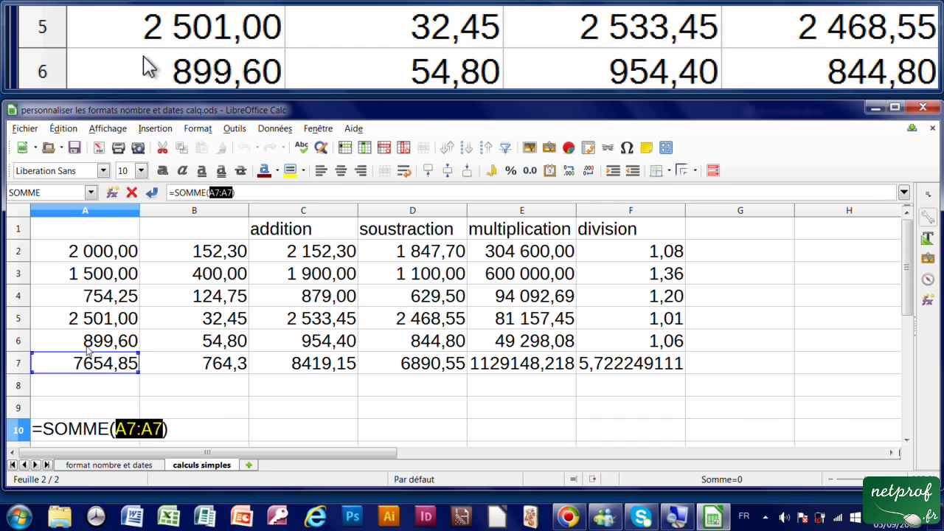
left_click(103, 257)
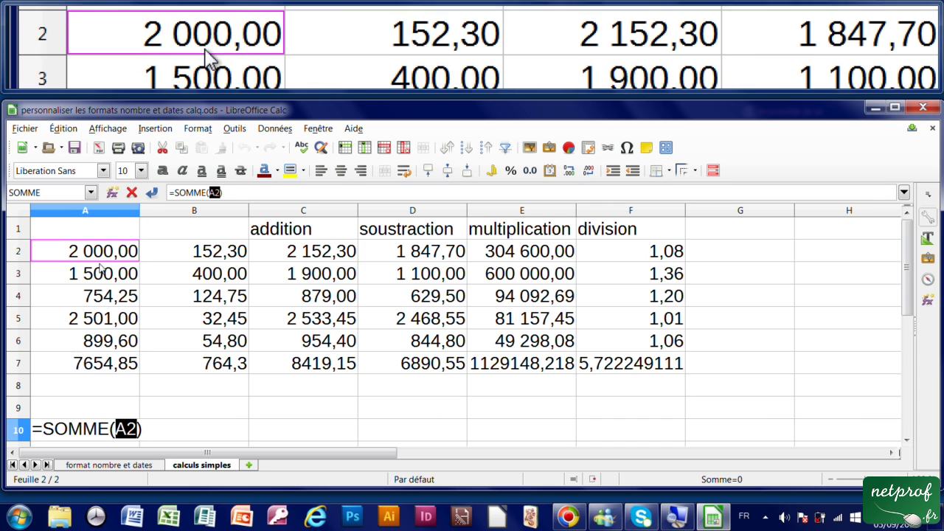
left_click_drag(101, 269, 93, 370)
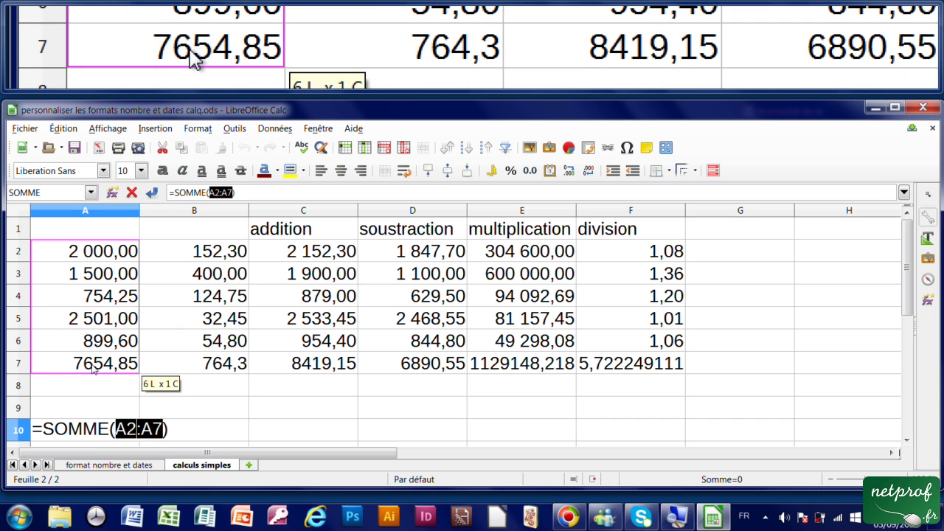
key("Return")
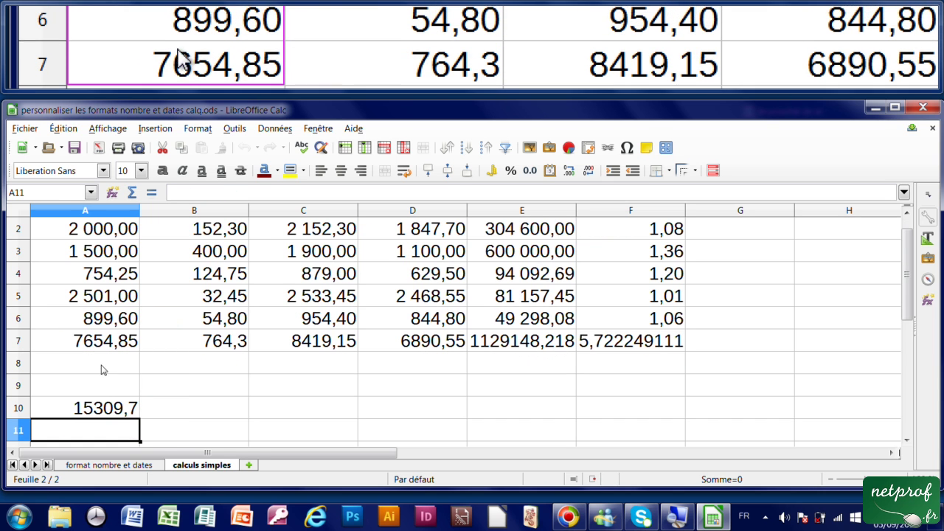
left_click(124, 411)
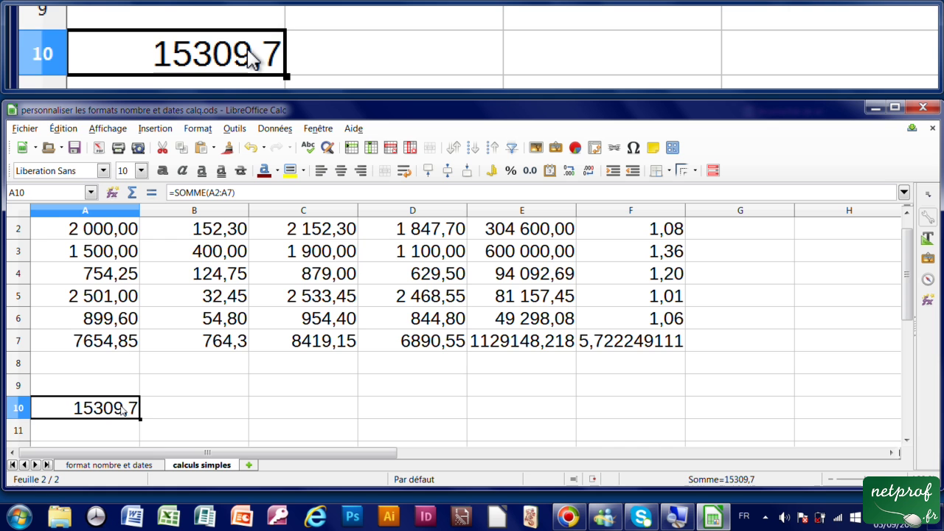
key("BackSpace")
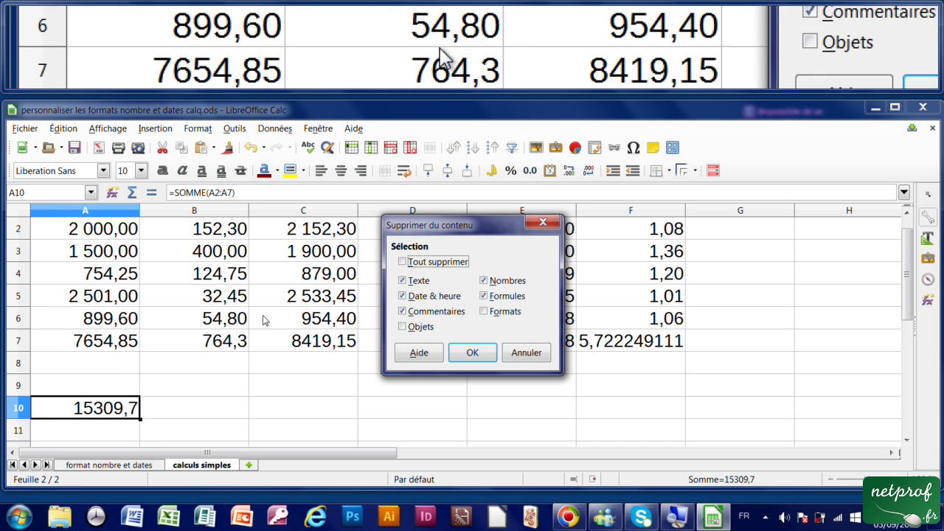
left_click(473, 353)
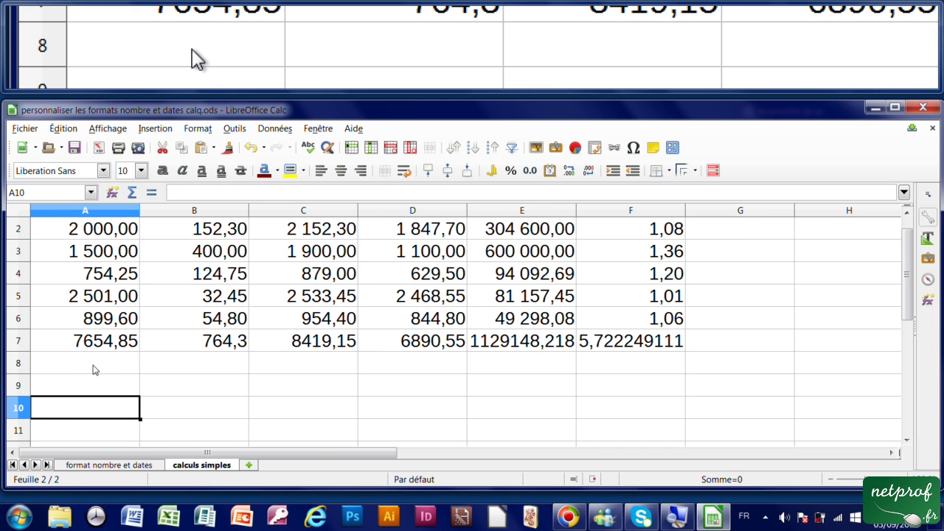
- Start a SOMME formula in A8, then erase it and leave A8 empty
left_click(93, 369)
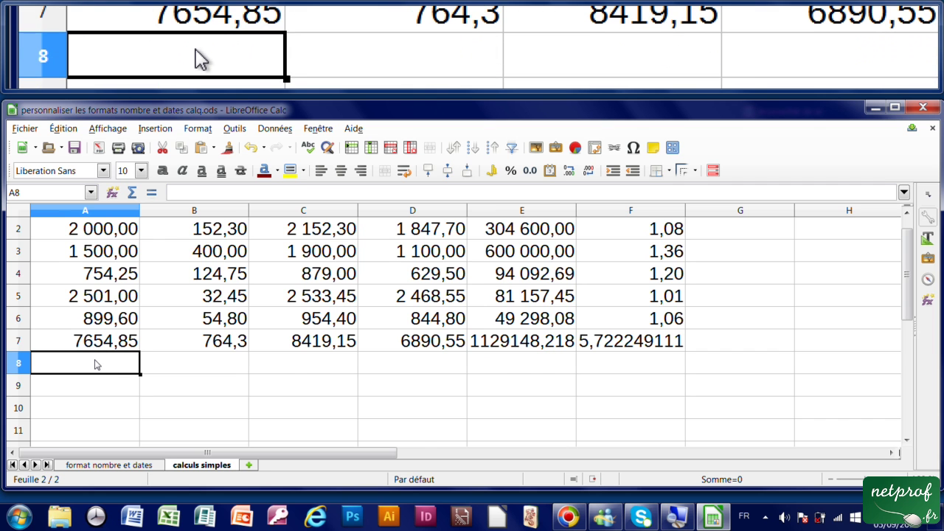
scroll(96, 364, "up", 1)
left_click(132, 193)
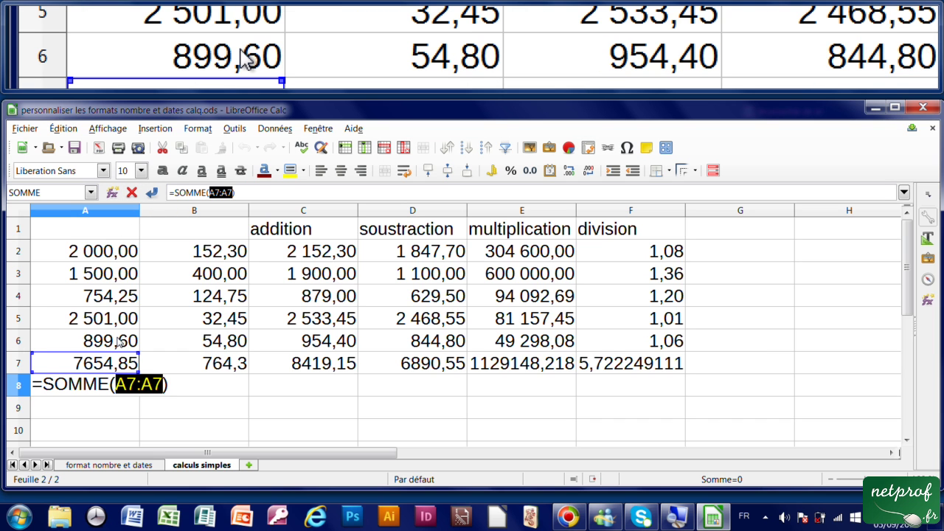
key("BackSpace")
left_click_drag(121, 384, 30, 383)
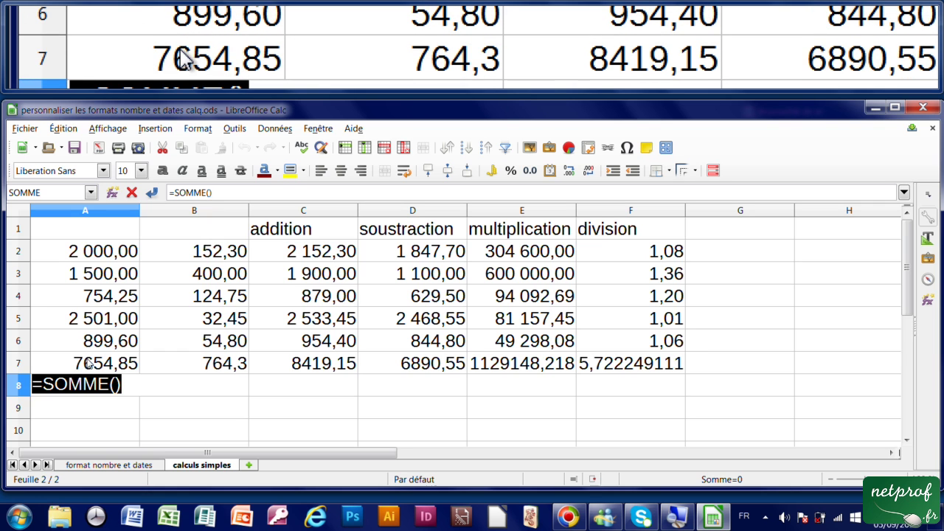
key("BackSpace")
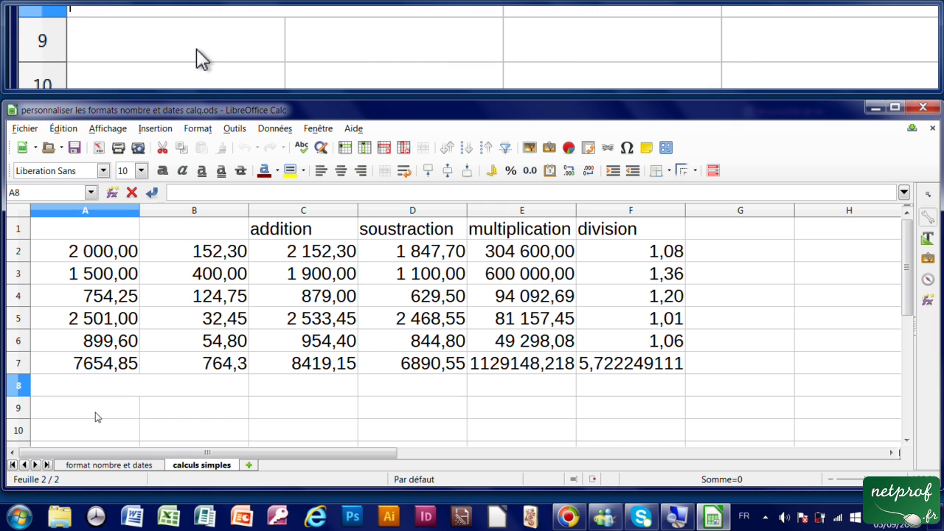
left_click(96, 417)
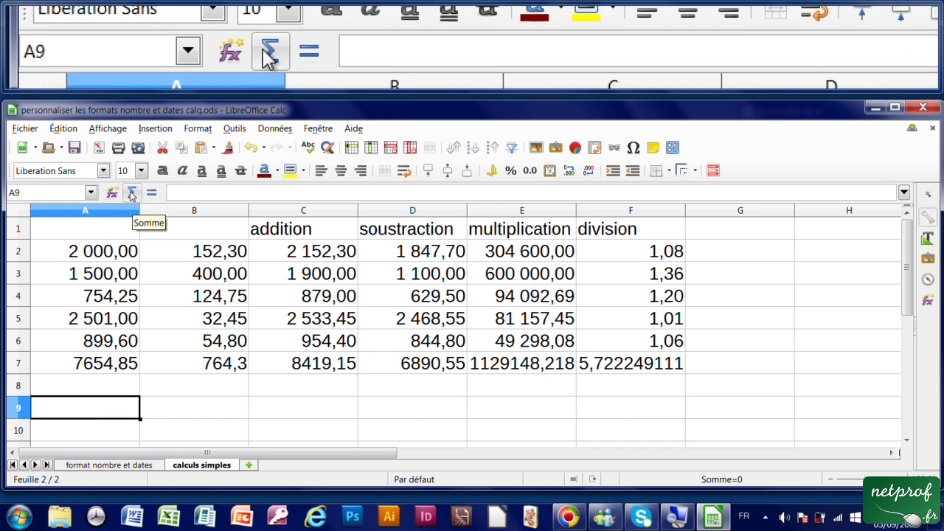
- Enter =SOMME(A2:A6) in A9, then clear A9's contents
left_click(133, 193)
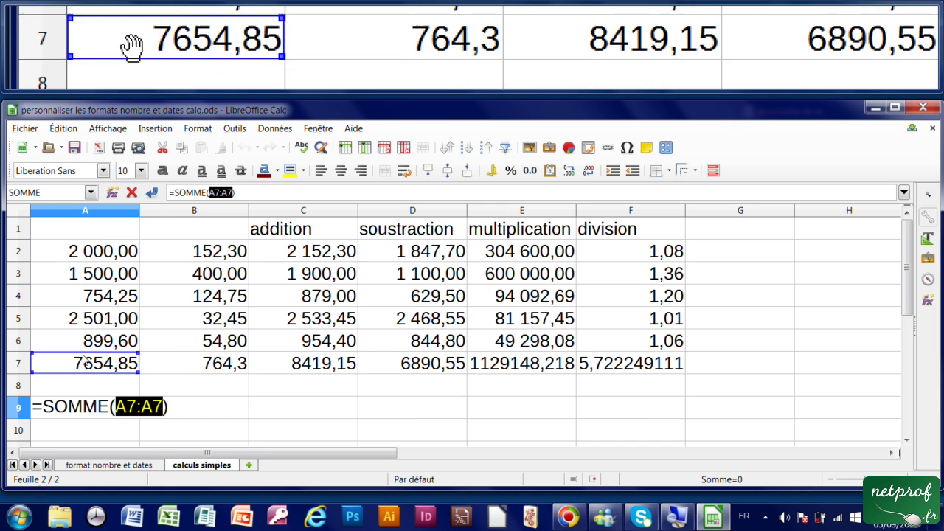
left_click_drag(98, 253, 105, 352)
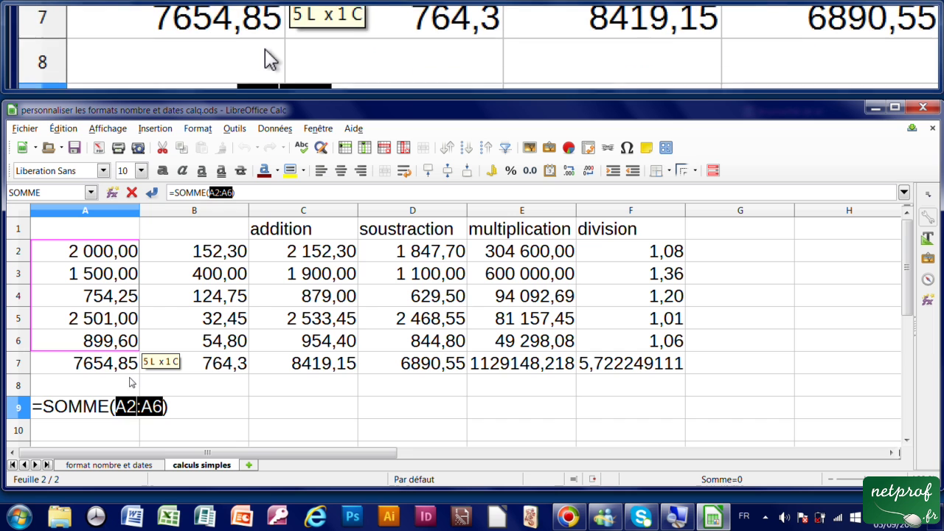
key("Return")
left_click(116, 394)
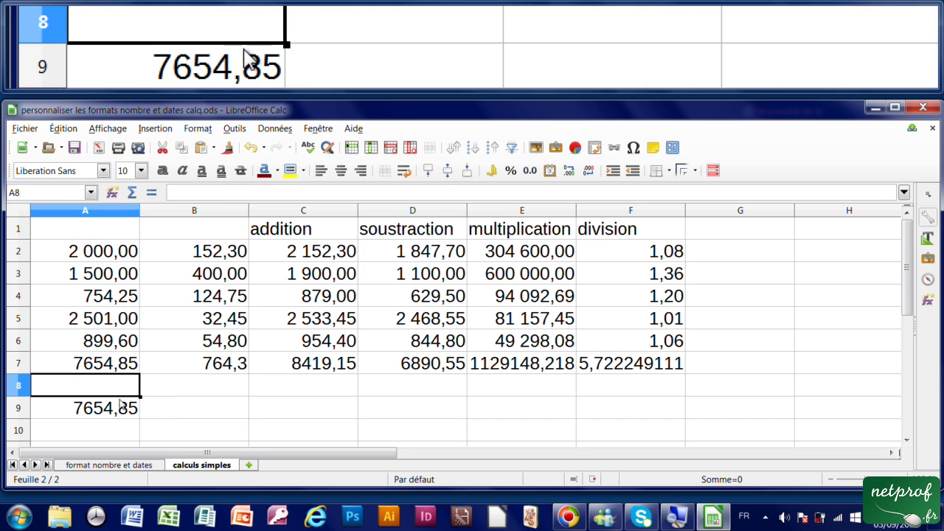
left_click(127, 416)
key("BackSpace")
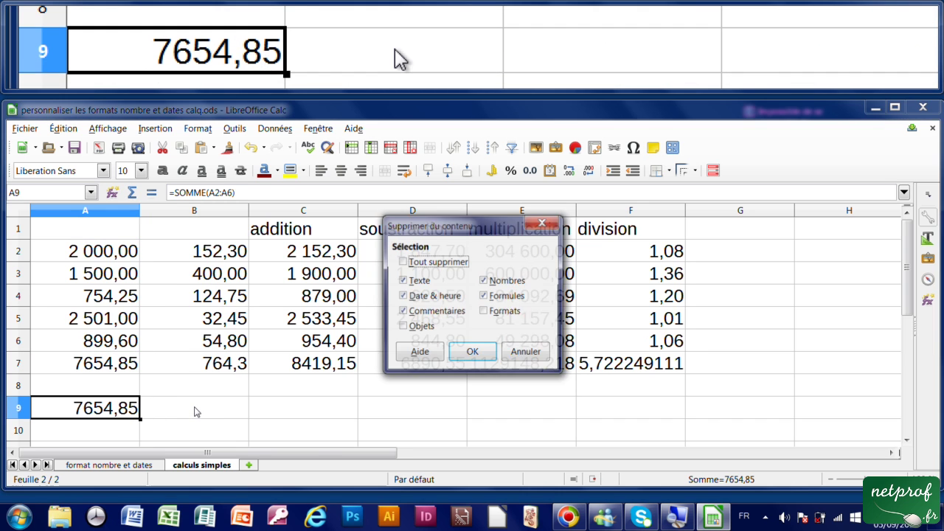
left_click(472, 353)
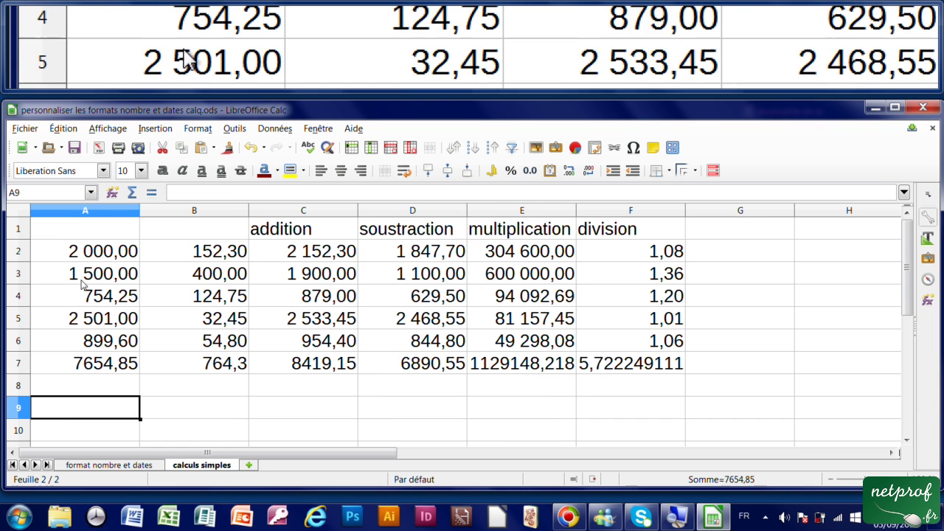
- Type the heading 'somme' in G1
left_click(184, 388)
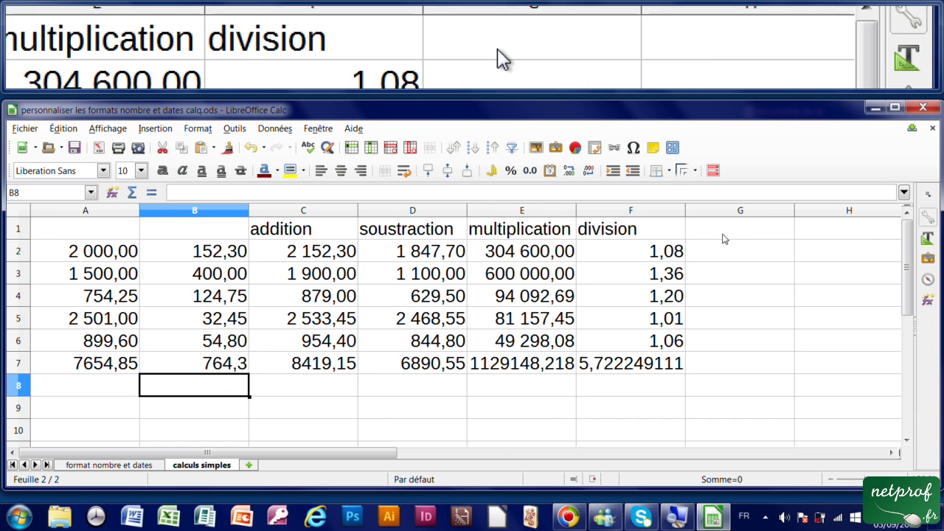
left_click(727, 232)
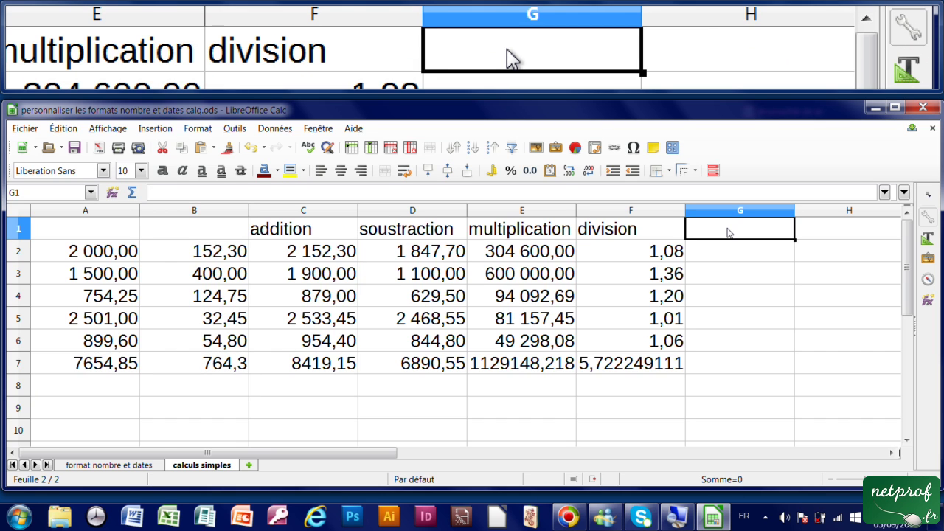
type("somme")
key("Return")
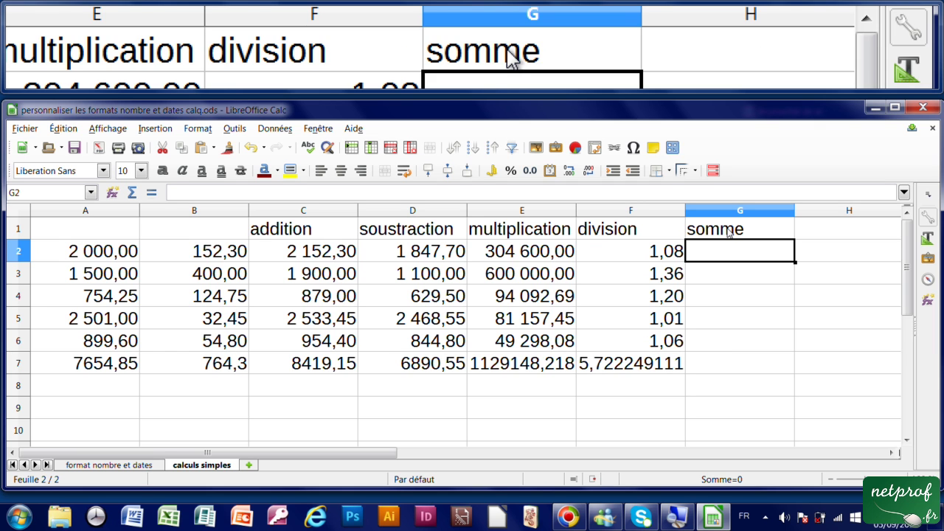
- Try a SOMME(A2:G2) row total in H2, clear it, and select G2
left_click(832, 250)
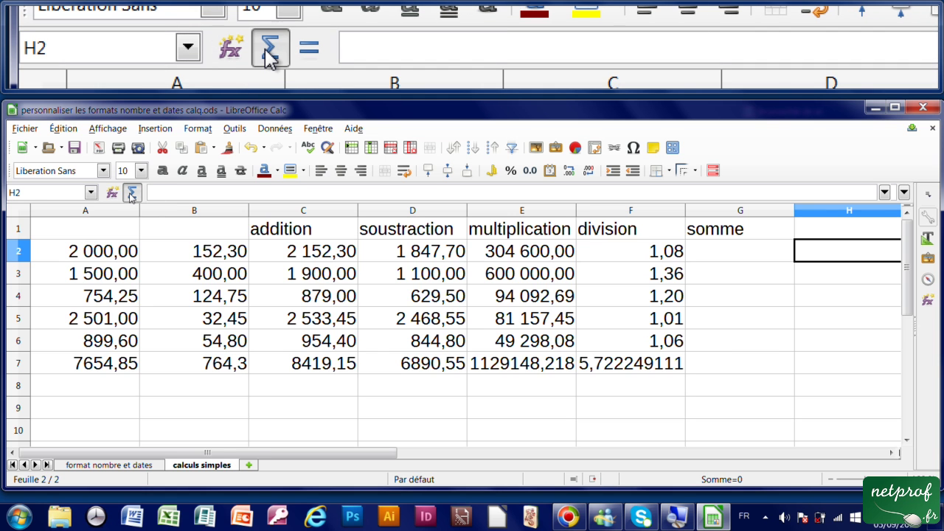
left_click(131, 192)
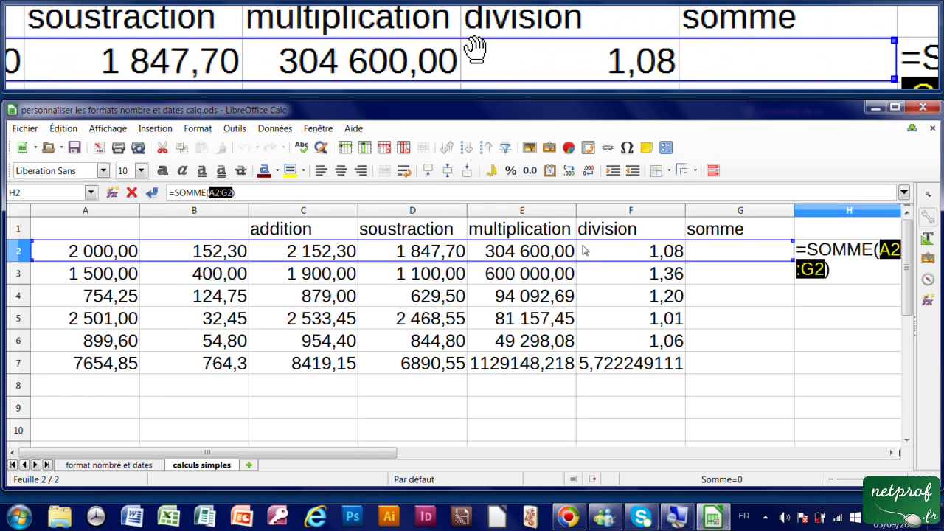
key("Return")
left_click(749, 250)
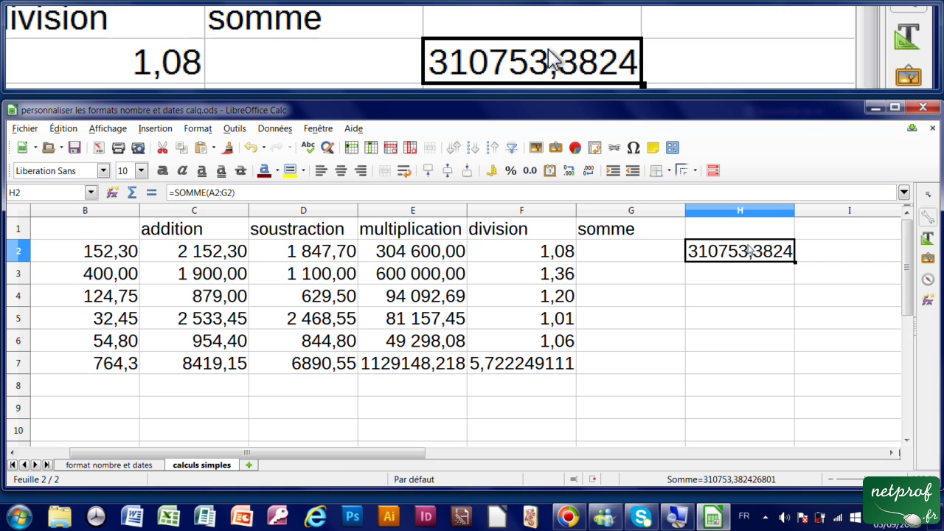
key("BackSpace")
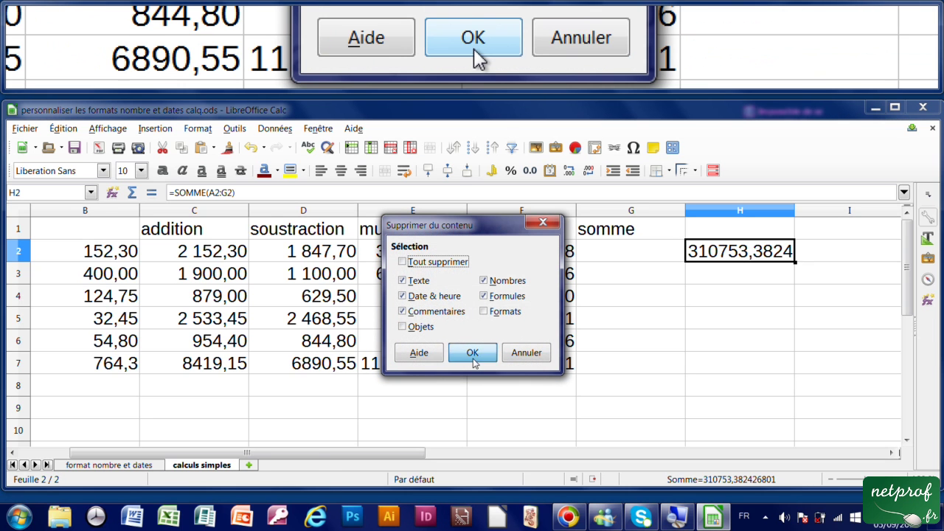
left_click(474, 353)
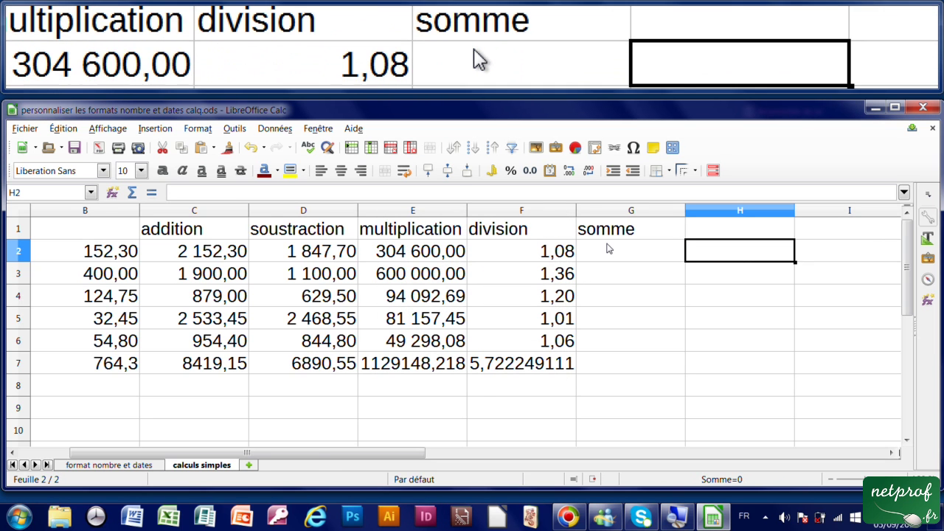
left_click(607, 251)
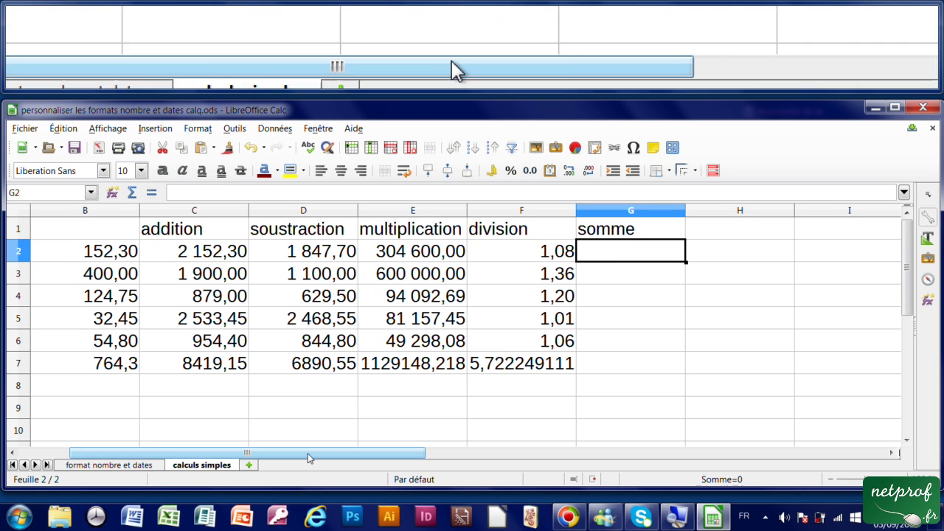
left_click_drag(306, 458, 242, 458)
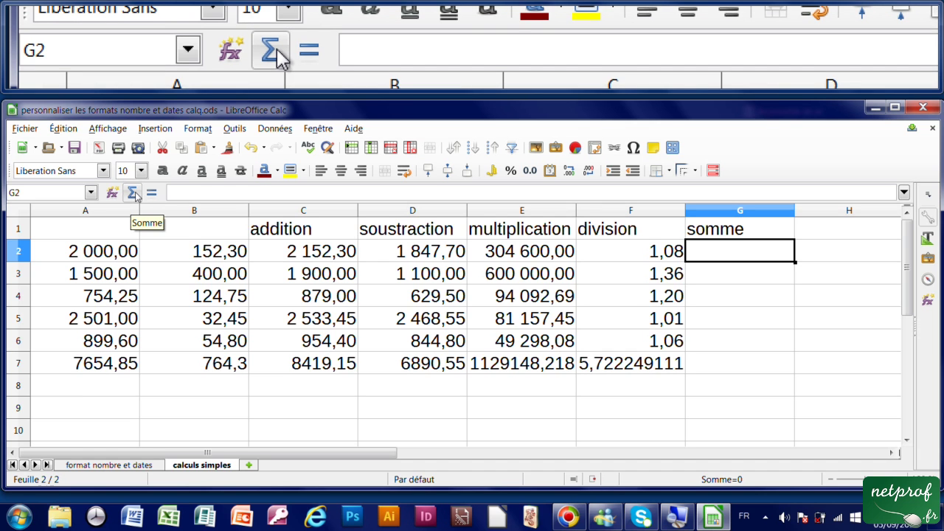
left_click(133, 193)
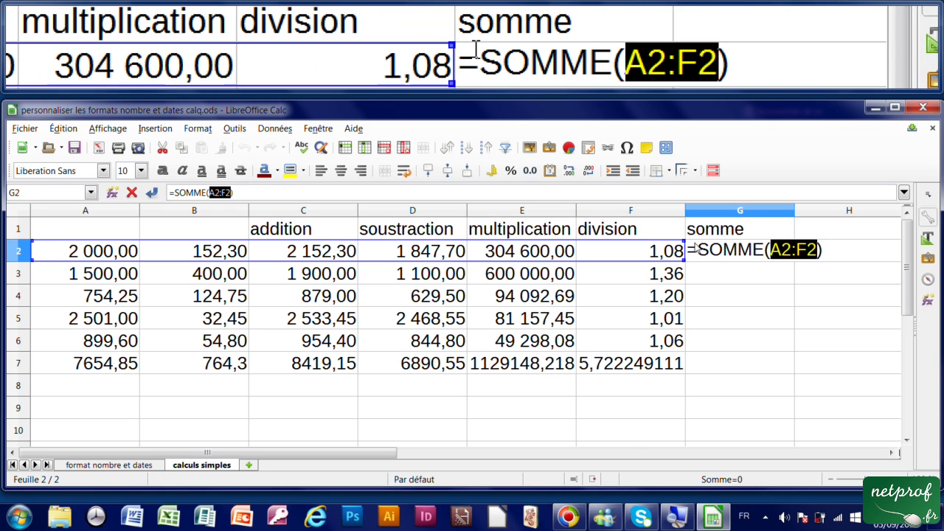
key("Return")
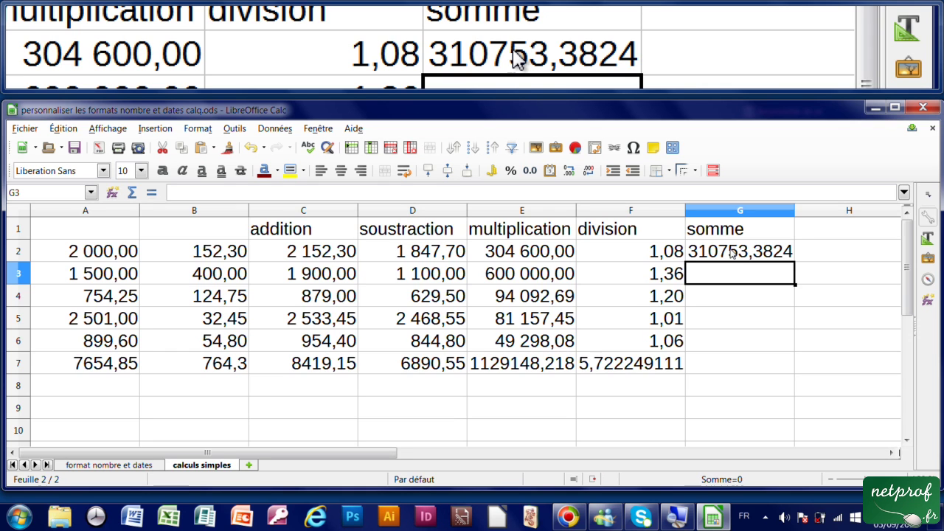
left_click(733, 253)
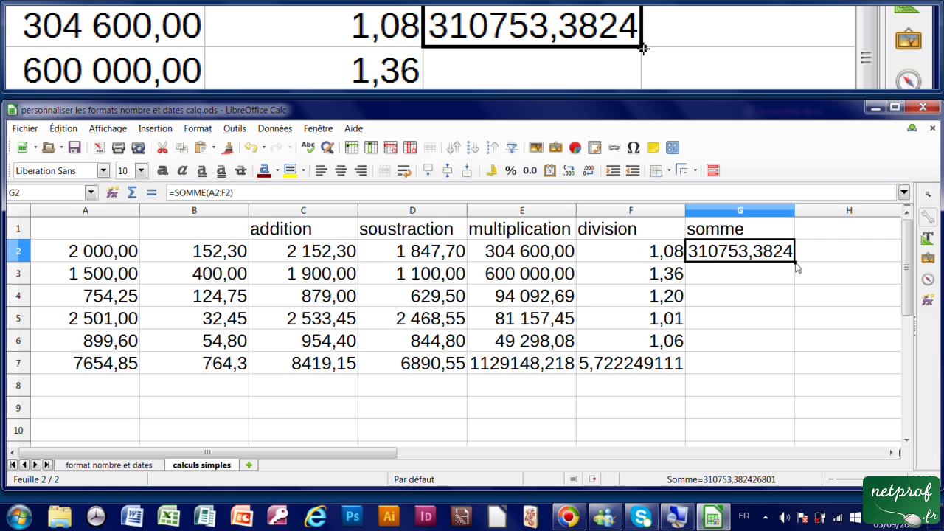
left_click_drag(796, 263, 797, 343)
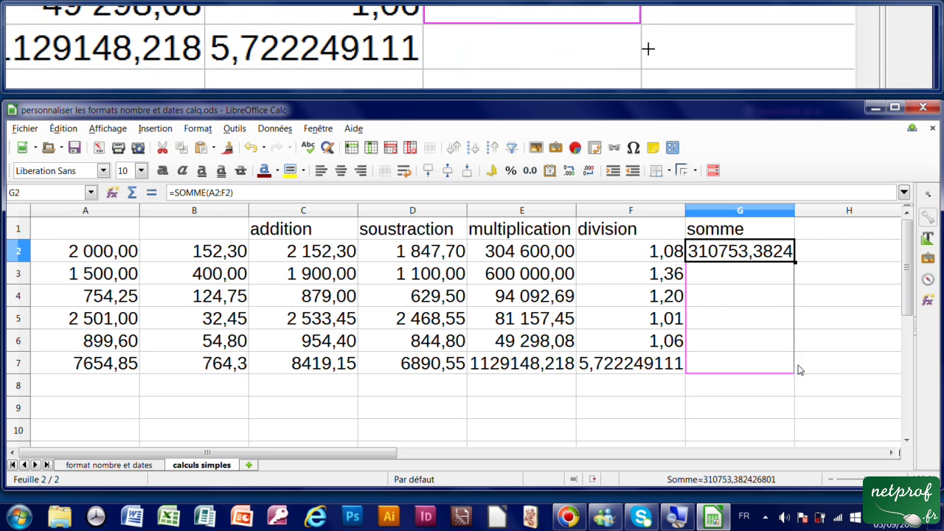
left_click_drag(798, 343, 797, 371)
left_click(754, 299)
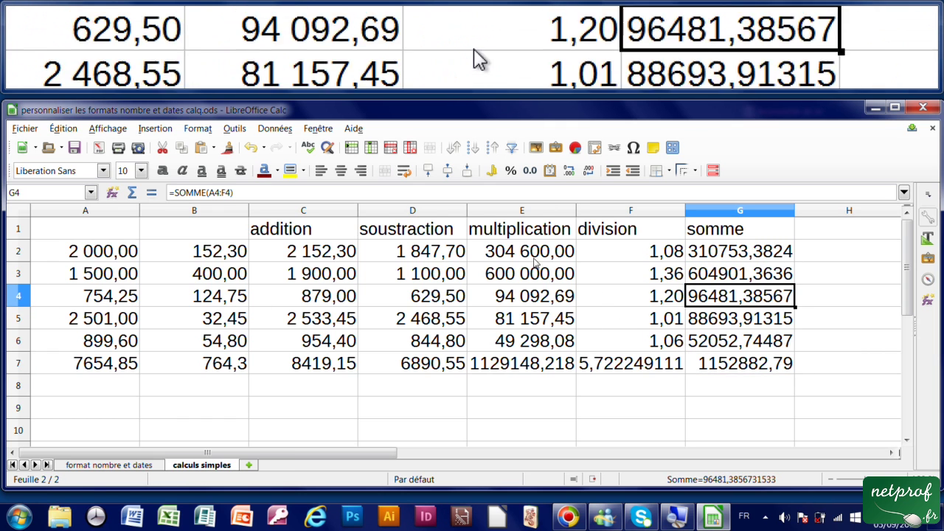
left_click(248, 149)
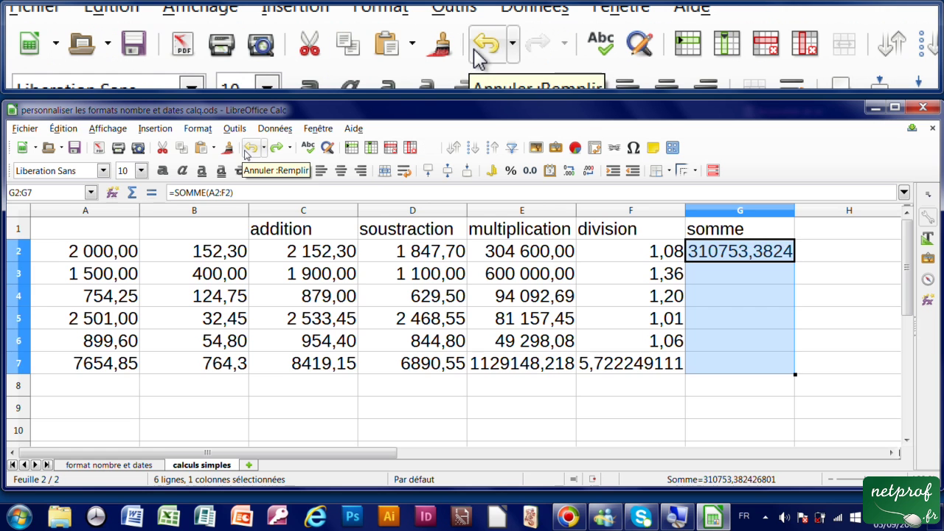
left_click(248, 149)
left_click(720, 419)
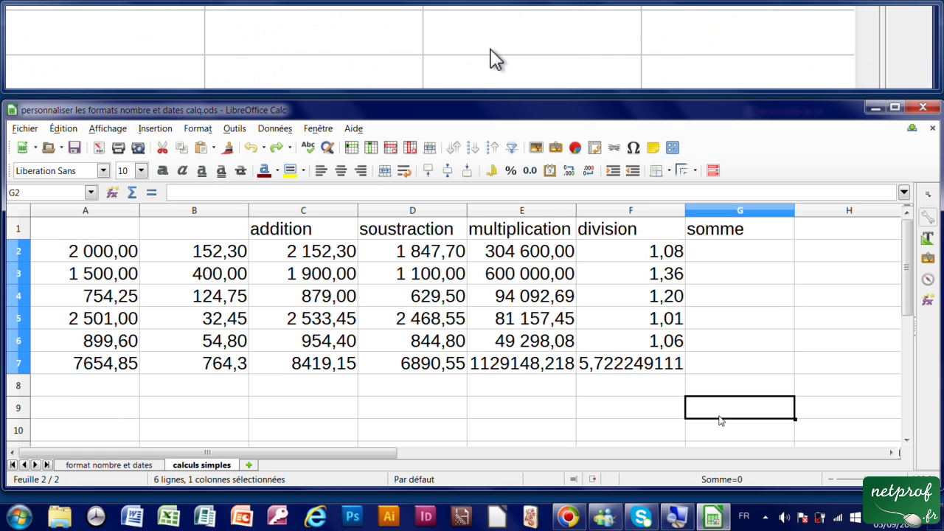
left_click(735, 253)
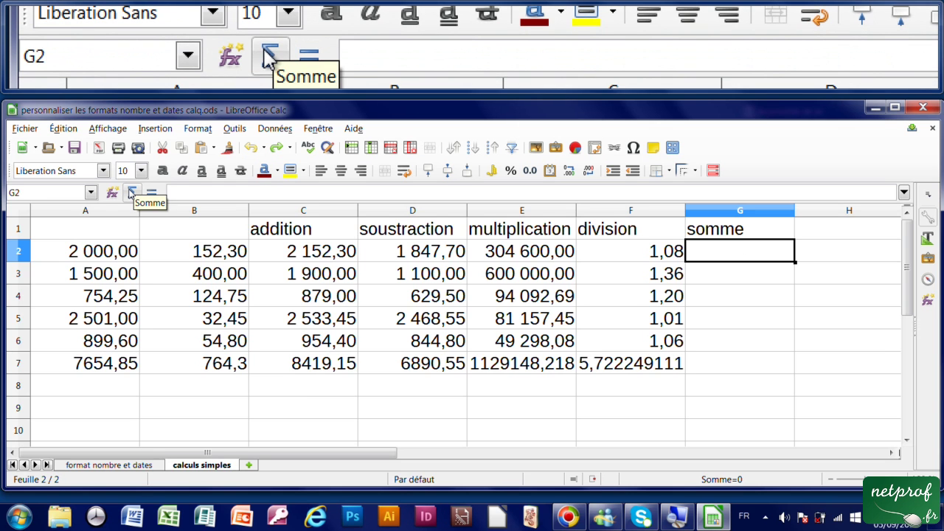
left_click(131, 192)
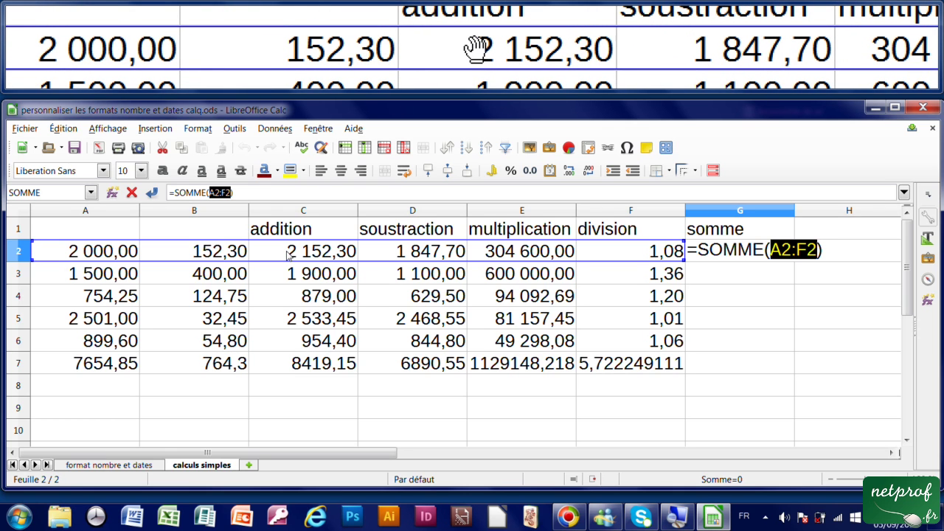
mouse_move(288, 253)
left_mouse_down()
mouse_move(461, 242)
mouse_move(511, 273)
left_mouse_up()
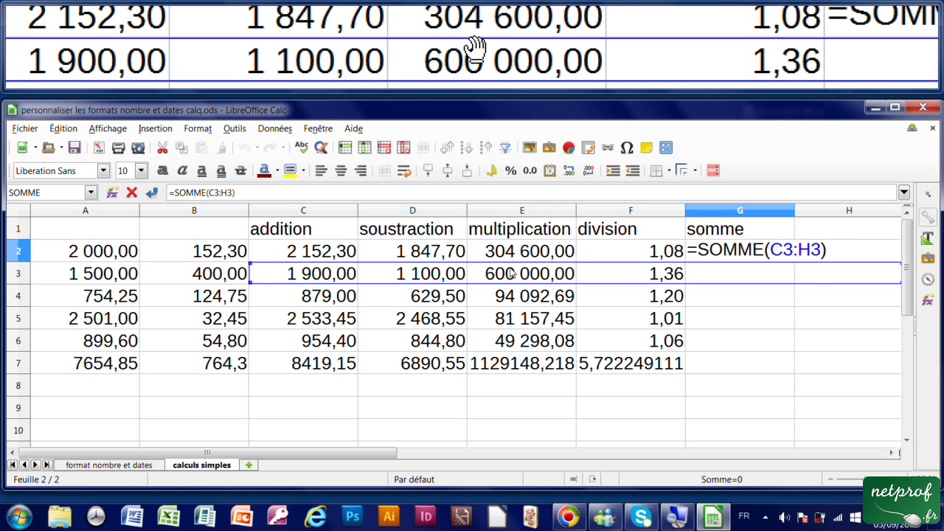
mouse_move(510, 273)
left_mouse_down()
mouse_move(335, 256)
mouse_move(476, 254)
left_mouse_up()
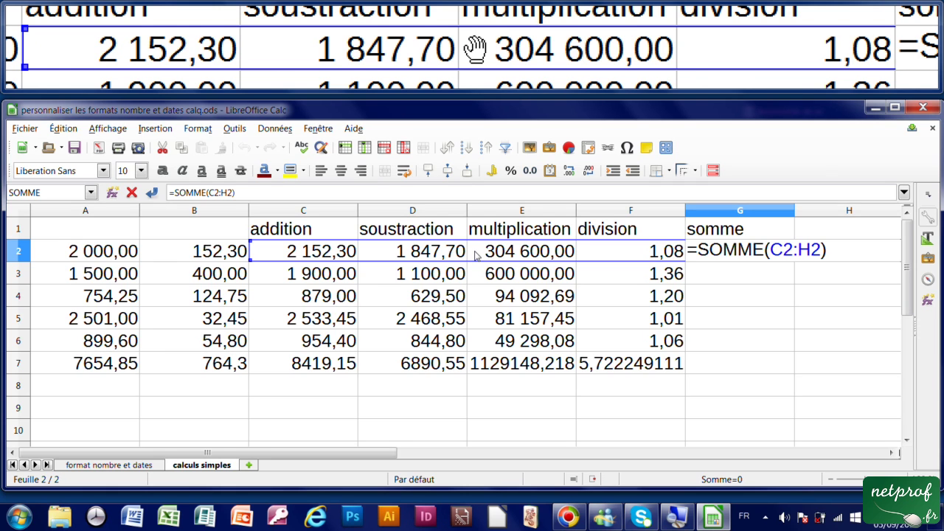
left_click_drag(476, 255, 391, 257)
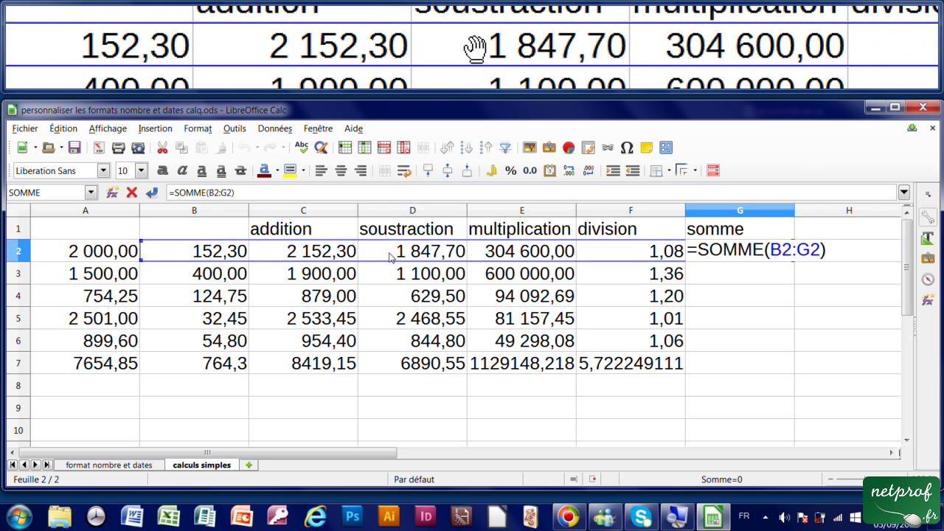
mouse_move(391, 256)
left_mouse_down()
mouse_move(428, 256)
mouse_move(422, 318)
mouse_move(418, 273)
mouse_move(316, 258)
mouse_move(488, 255)
left_mouse_up()
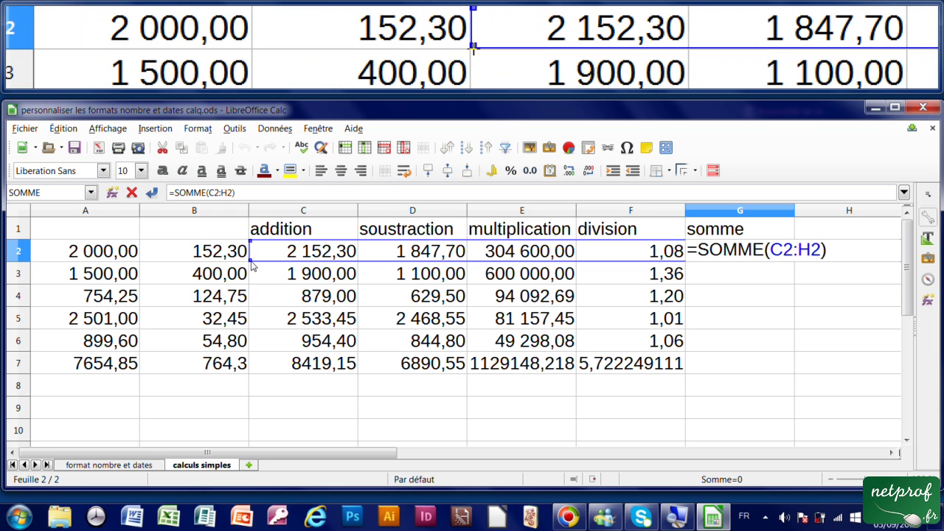
mouse_move(249, 264)
left_mouse_down()
mouse_move(381, 261)
mouse_move(129, 254)
left_mouse_up()
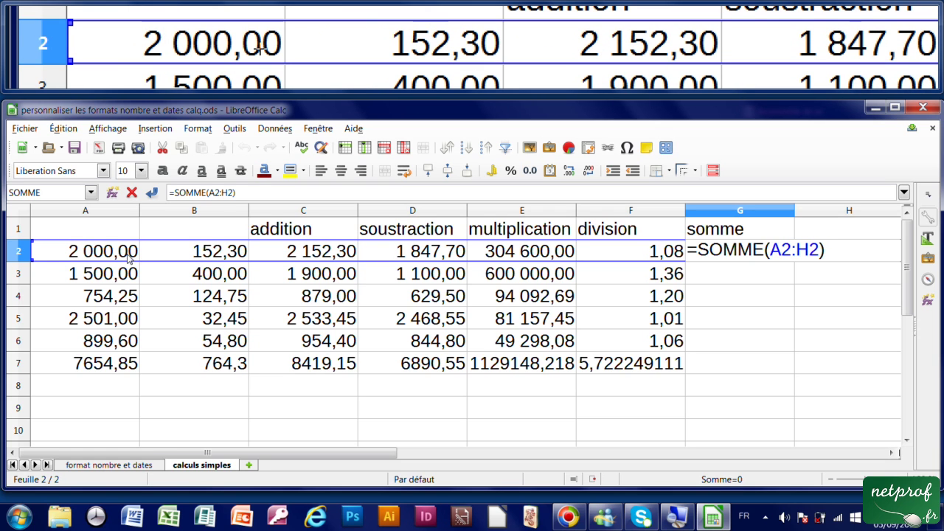
left_click_drag(136, 256, 148, 254)
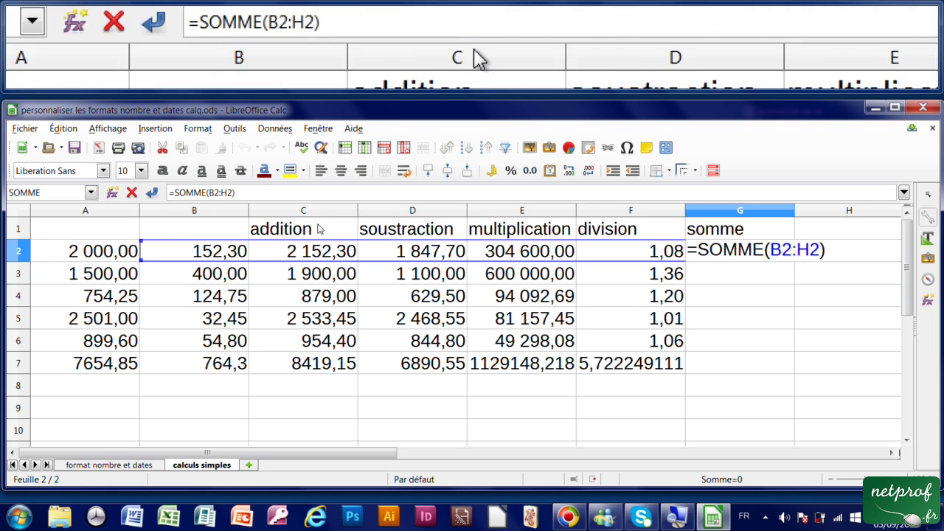
key("Return")
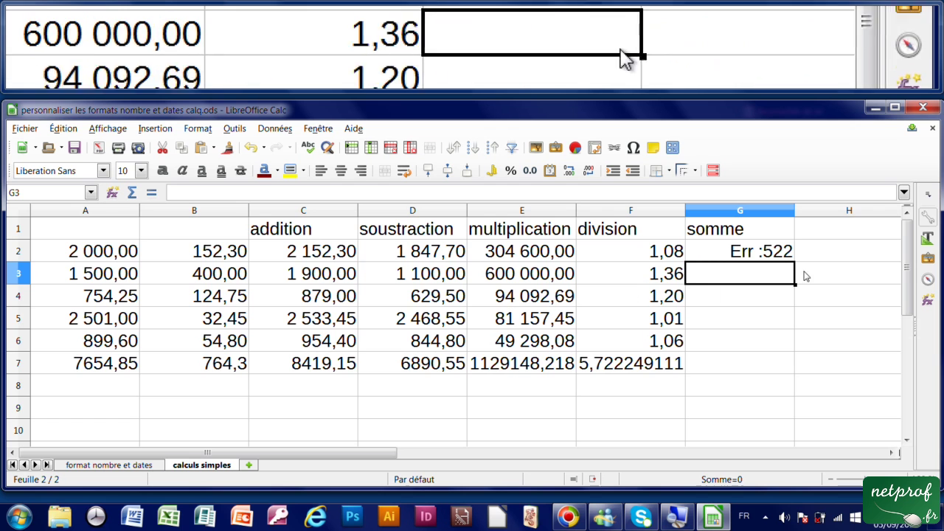
left_click(788, 253)
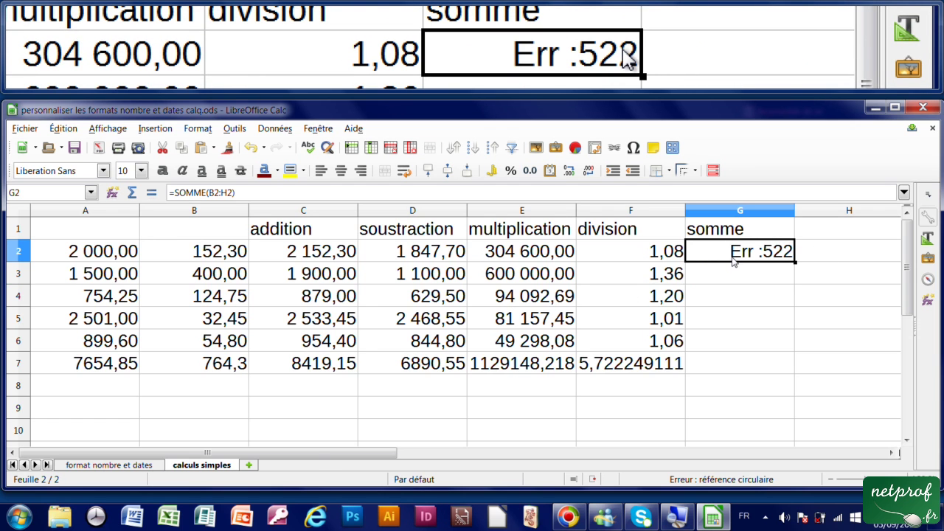
key("BackSpace")
left_click(473, 352)
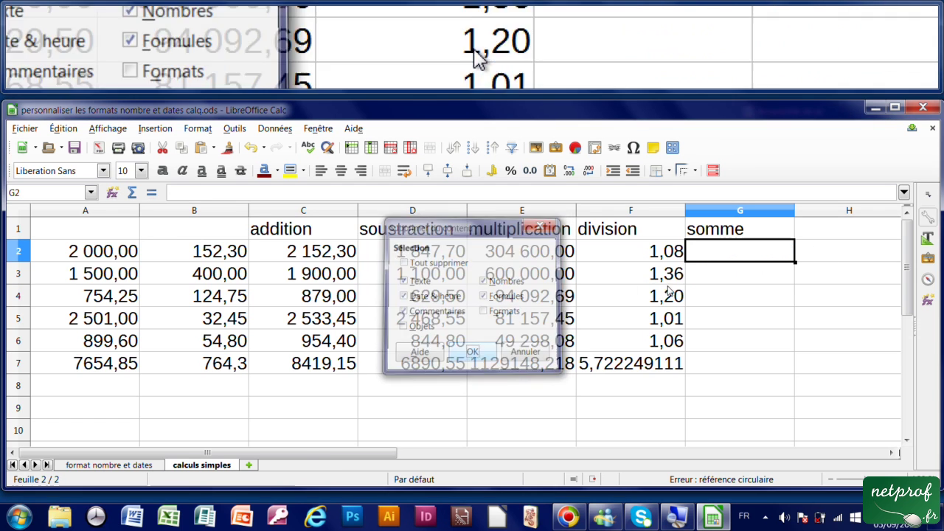
- Enter =SOMME(C2:F2) in G2 by adjusting the Σ range, giving 308601,0824
left_click(132, 193)
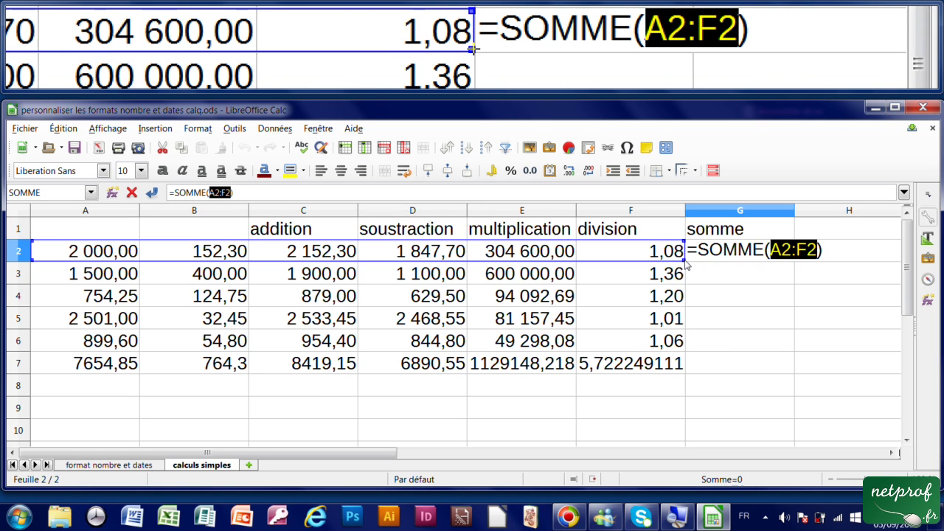
left_click_drag(684, 265, 595, 258)
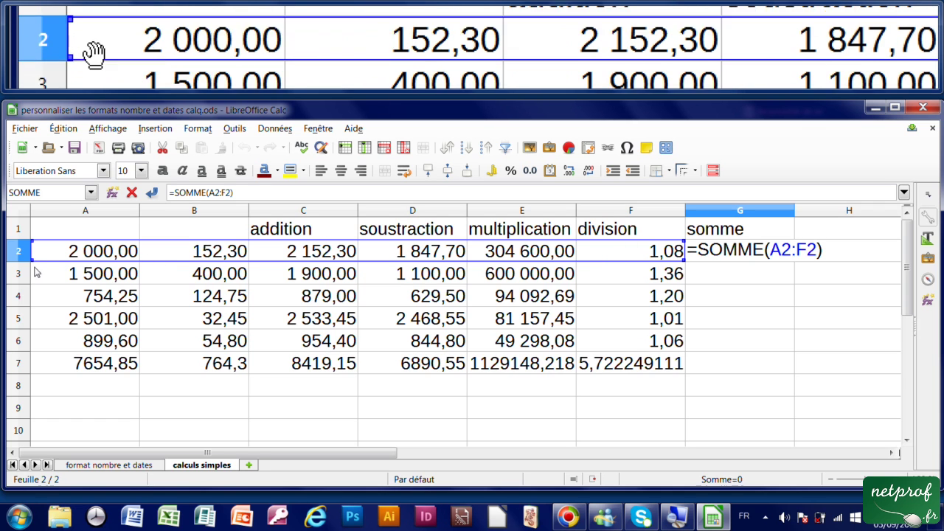
mouse_move(33, 265)
left_mouse_down()
mouse_move(201, 264)
mouse_move(103, 263)
left_mouse_up()
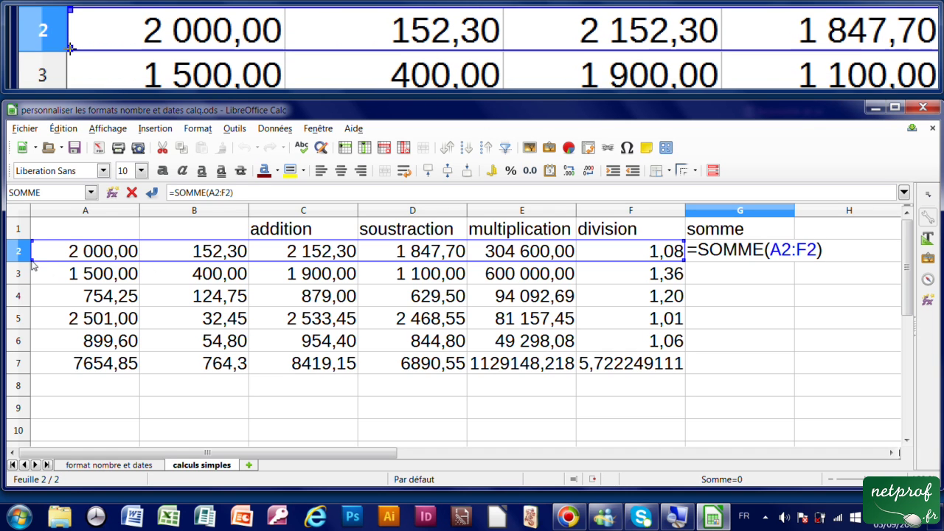
left_click_drag(32, 252, 34, 266)
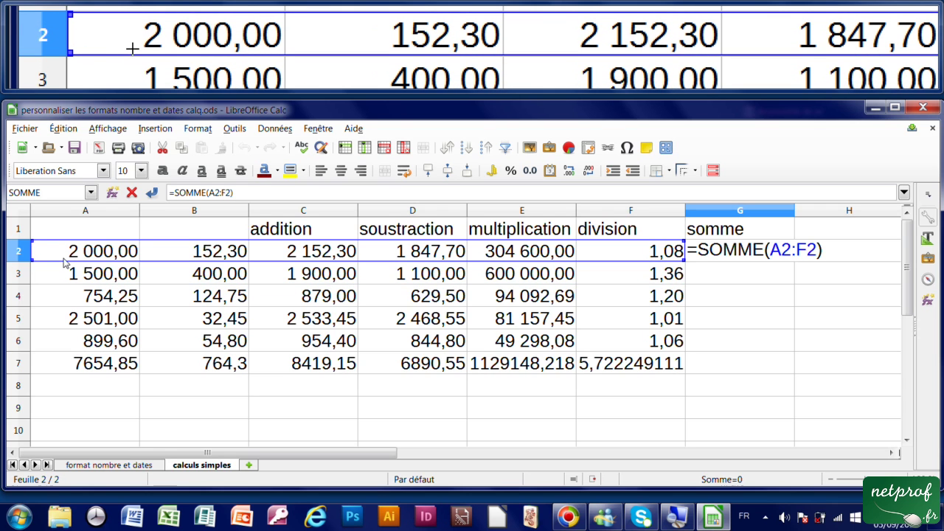
left_click_drag(99, 264, 147, 264)
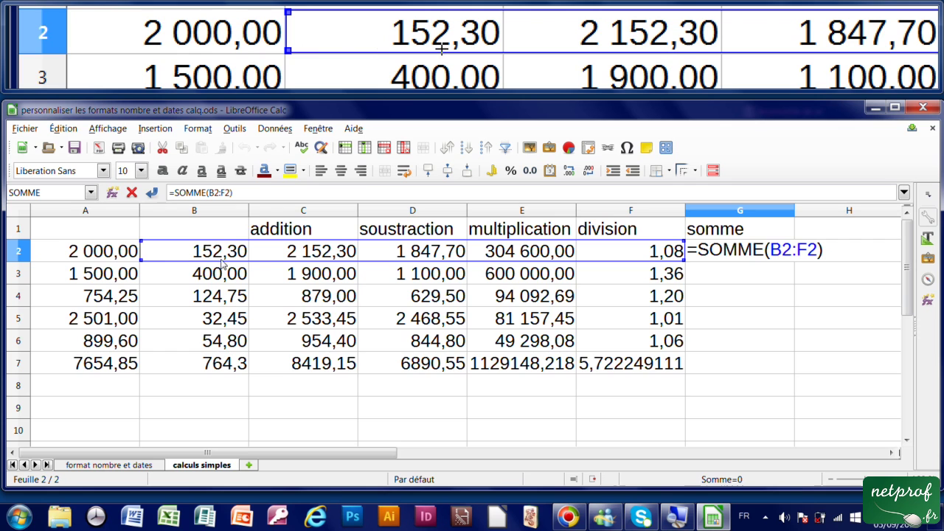
left_click_drag(223, 265, 268, 264)
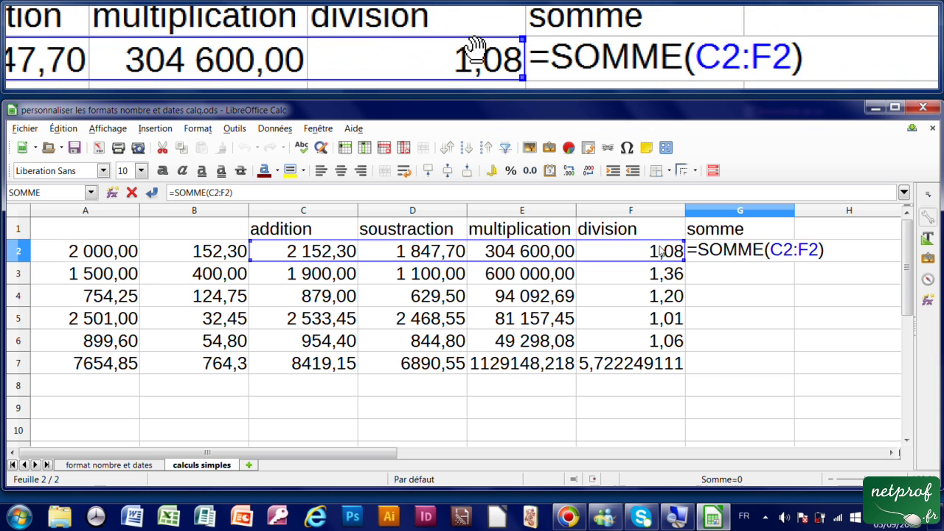
key("Return")
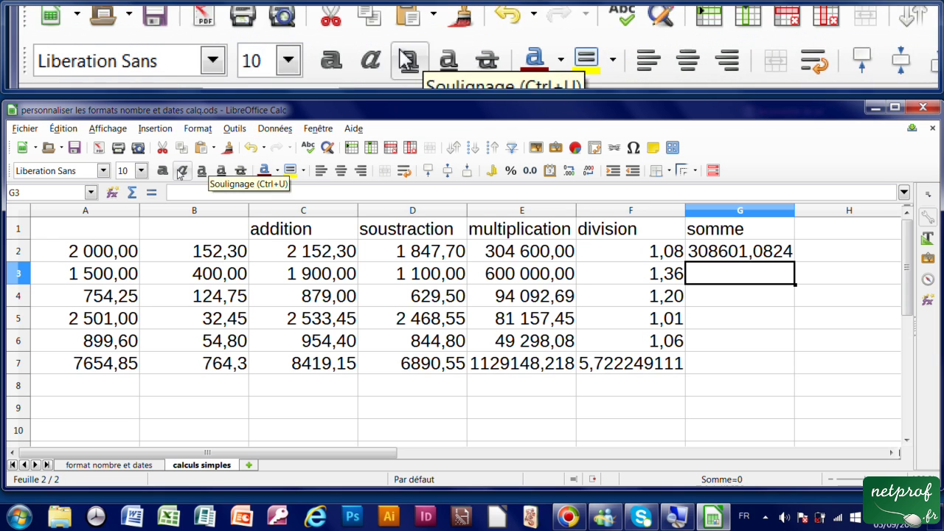
- Insert a Σ total in G3 and narrow its range to C3:F3, giving 603001,3636
left_click(131, 194)
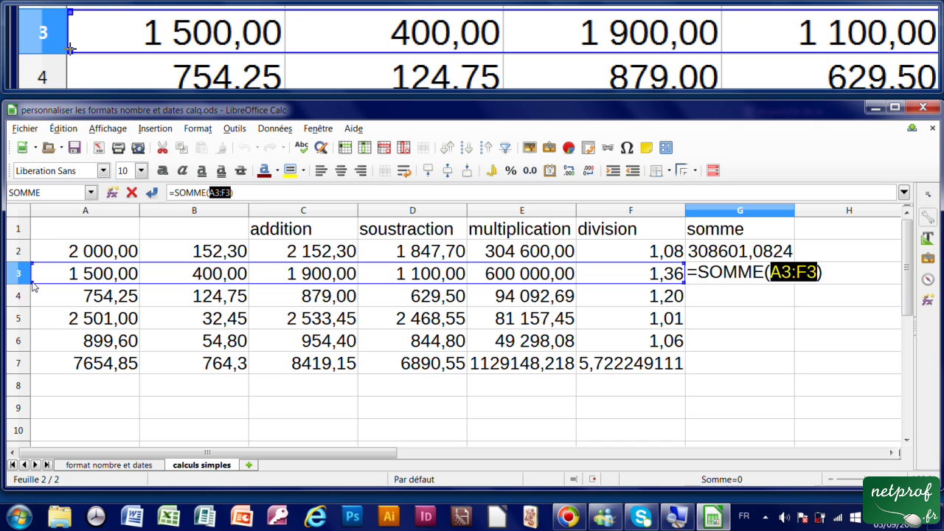
left_click_drag(33, 287, 189, 289)
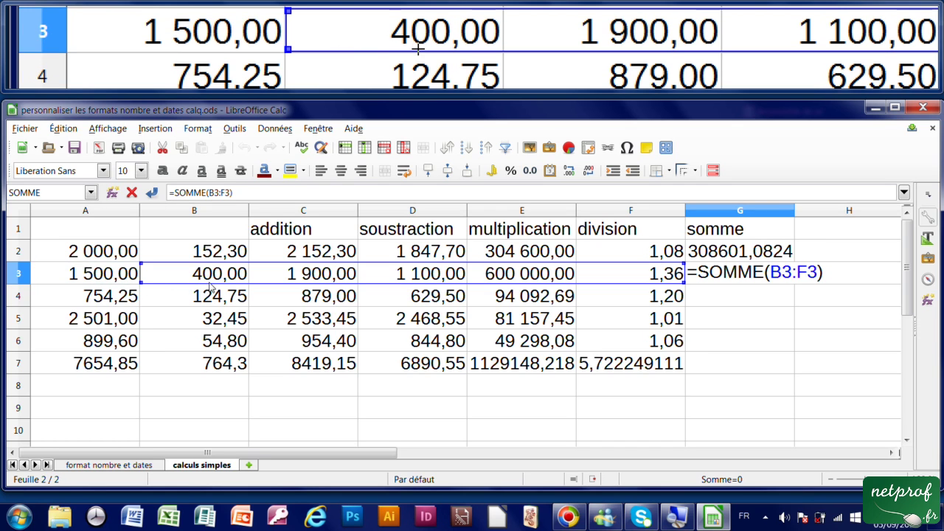
left_click_drag(226, 284, 294, 277)
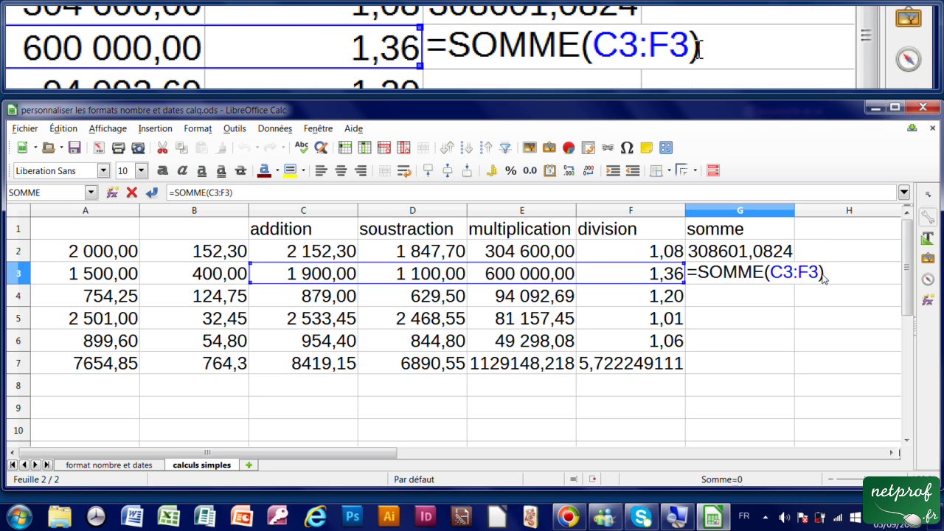
key("Return")
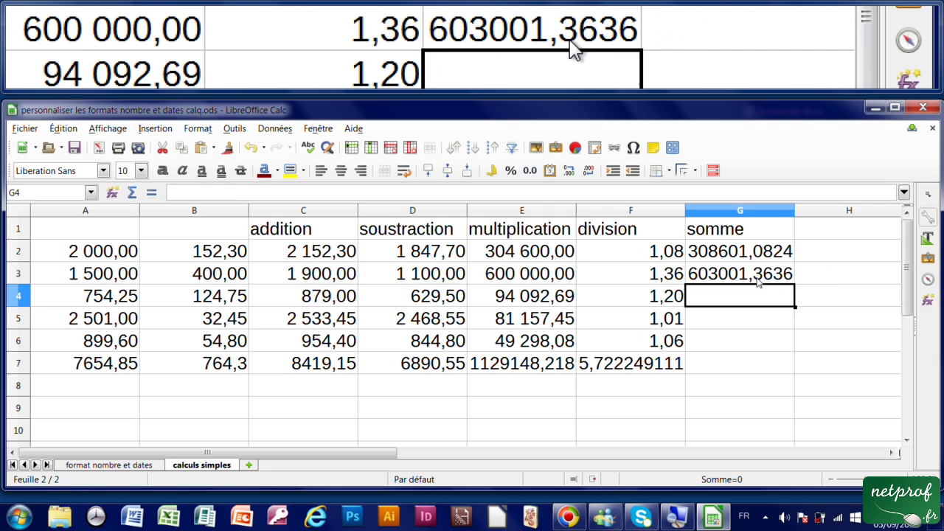
left_click(709, 272)
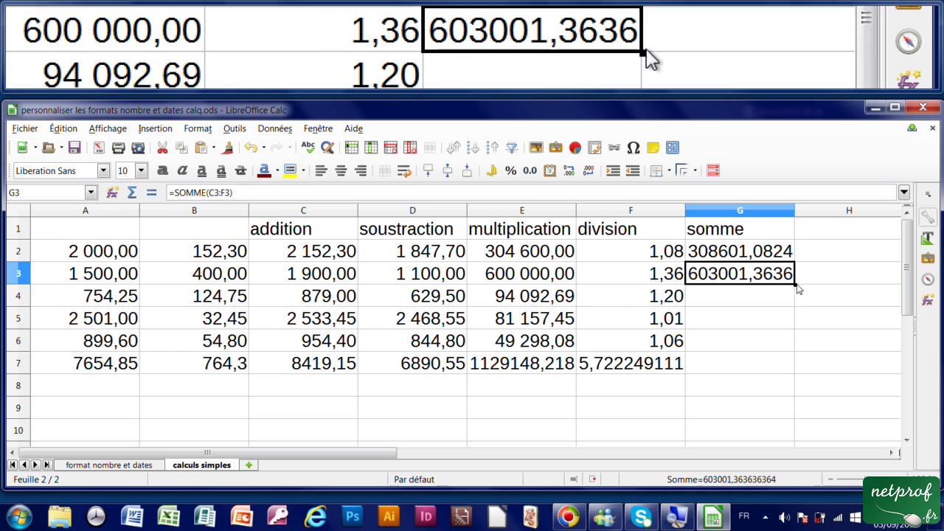
- Fill G3's formula down to G6 (95602,38567, 86160,46315, 51098,34487), then select E11
left_click_drag(797, 289, 806, 355)
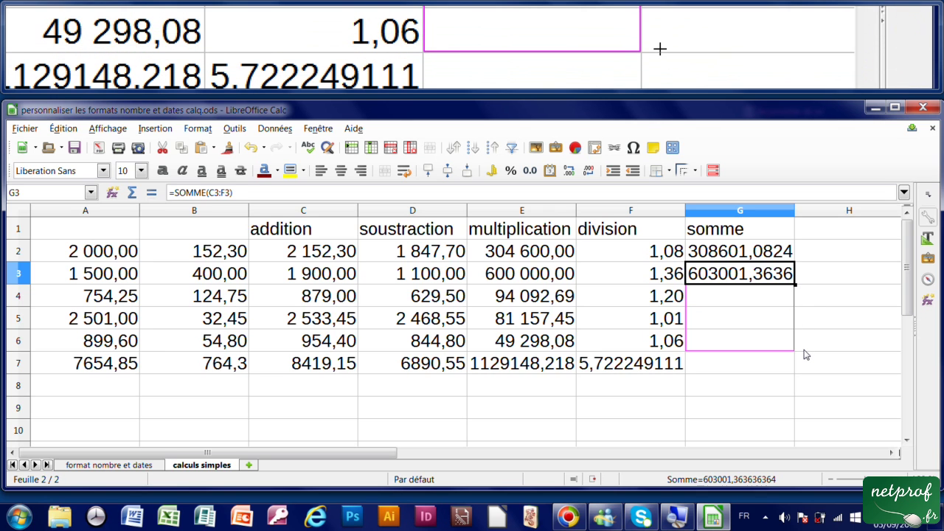
left_click(738, 313)
left_click(723, 294)
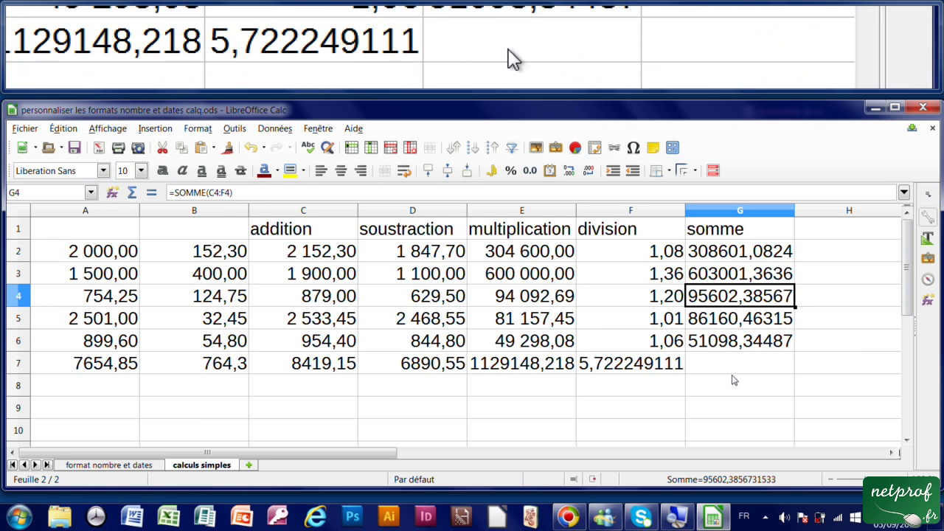
left_click(434, 391)
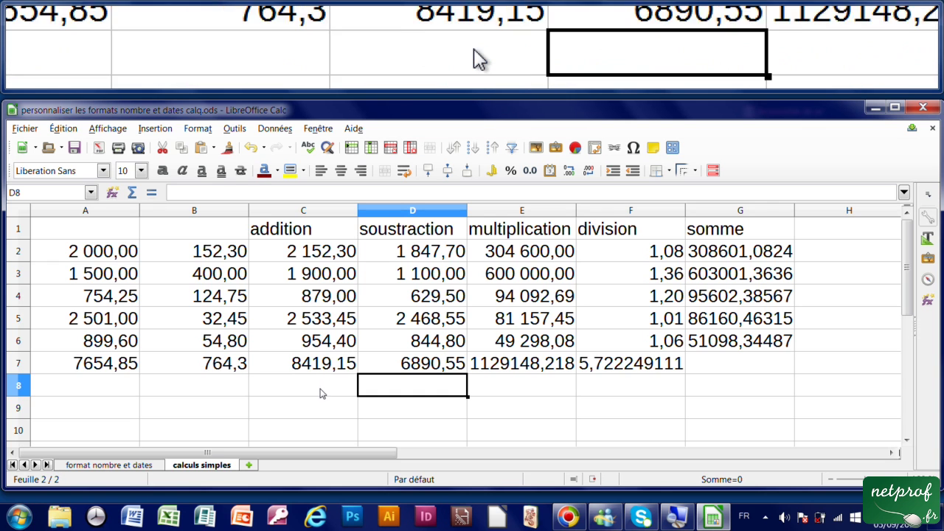
scroll(322, 401, "down", 1)
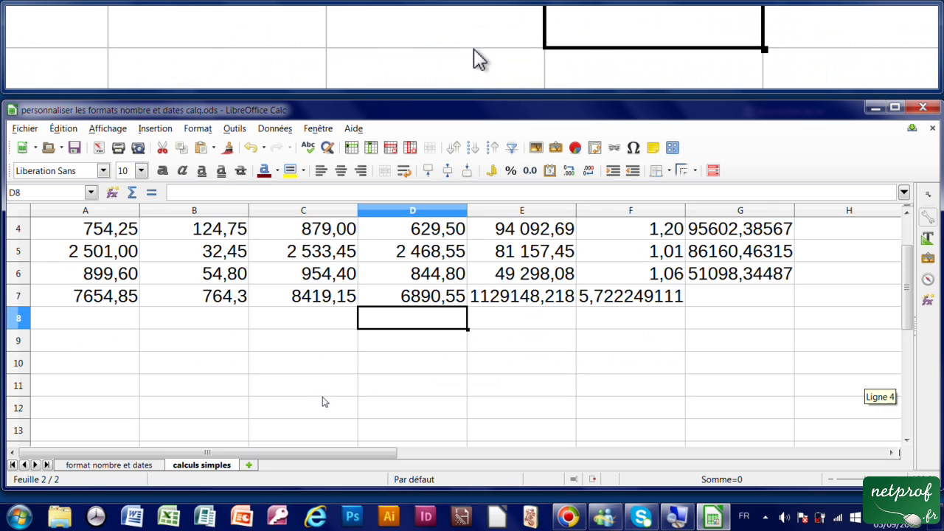
left_click(536, 388)
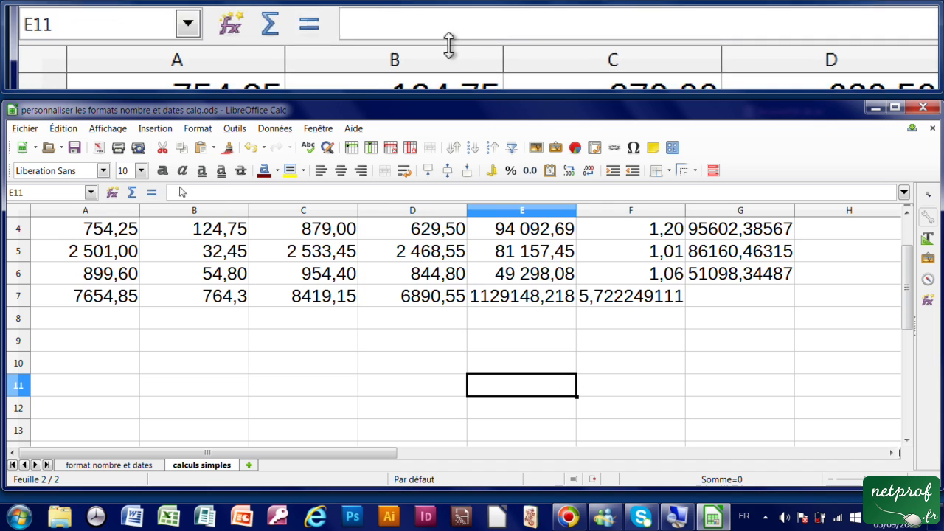
- Start an AutoSum formula in E11, trying several candidate cells as its reference
left_click(132, 192)
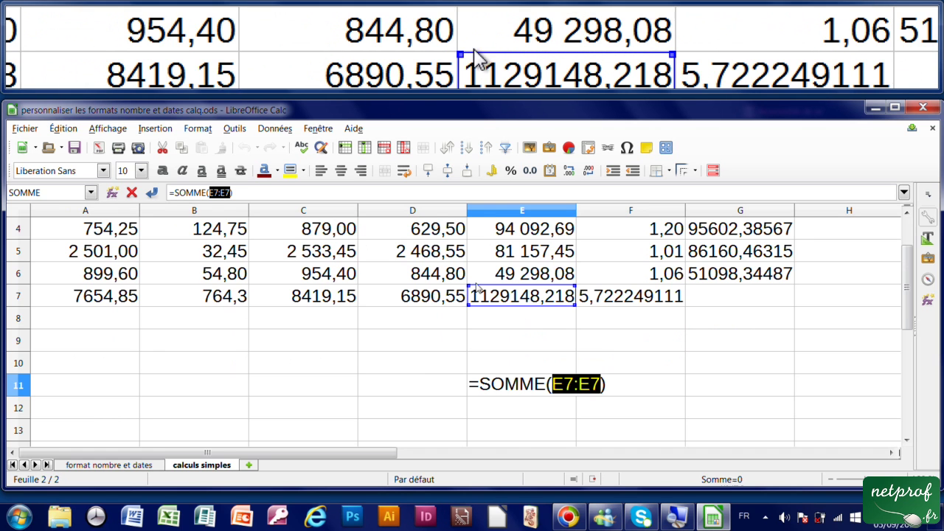
scroll(491, 295, "down", 2)
scroll(491, 296, "down", 1)
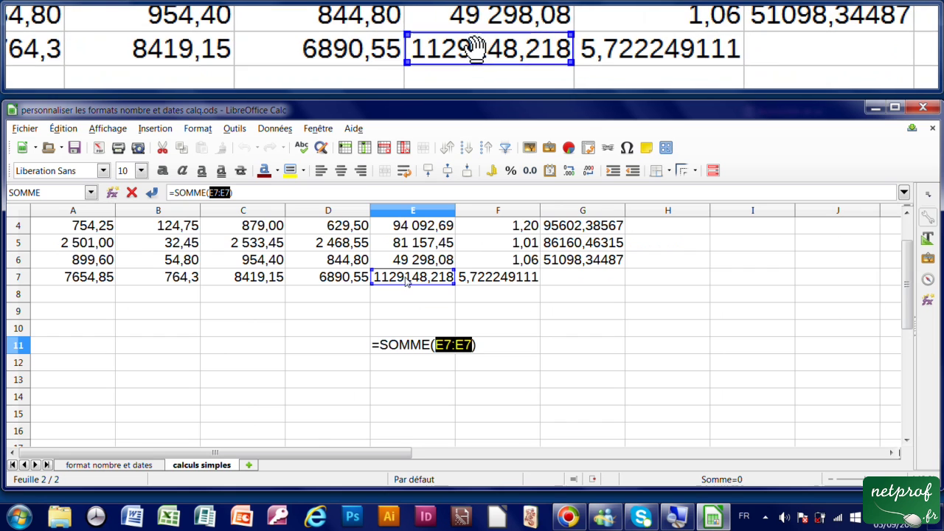
left_click(363, 264)
left_click(340, 245)
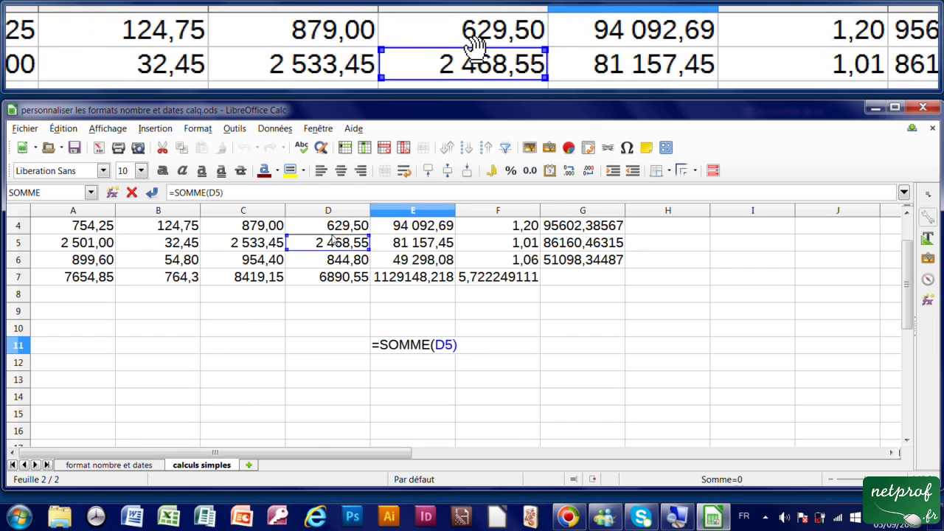
left_click(328, 228)
left_click(312, 262)
left_click(231, 261)
left_click(217, 226)
left_click(269, 249)
scroll(288, 236, "up", 1)
left_click(310, 225)
left_click(479, 259)
left_click(465, 276)
left_click(461, 310)
left_click(398, 295)
left_click(385, 280)
left_click(325, 280)
left_click(303, 267)
left_click(256, 249)
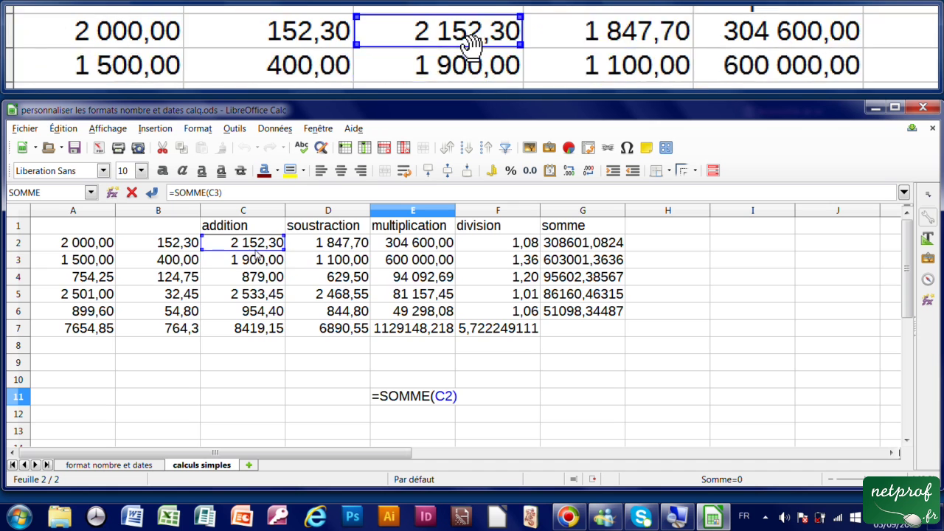
left_click(247, 259)
left_click(223, 278)
left_click(196, 279)
left_click(170, 267)
left_click(235, 249)
left_click(251, 260)
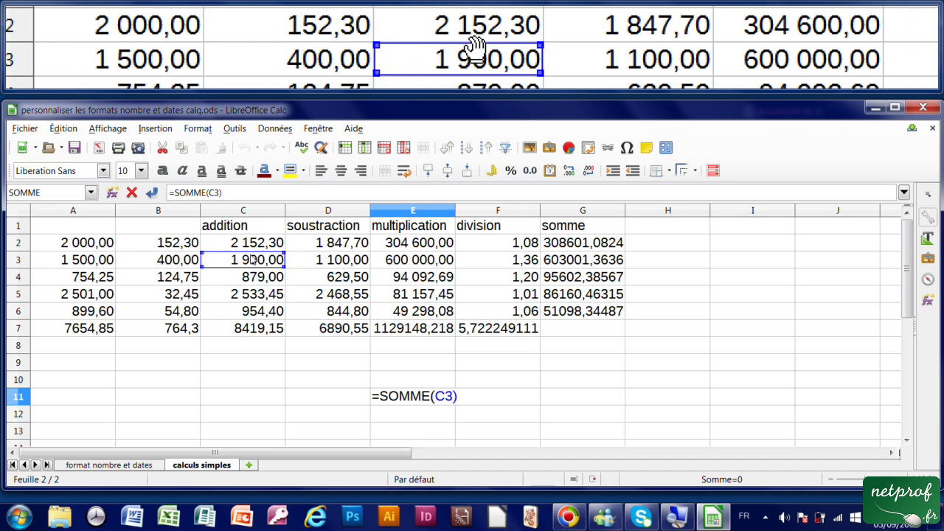
- Set the E11 sum range to D3:G3 and confirm, giving 1204102,727
left_click(323, 262)
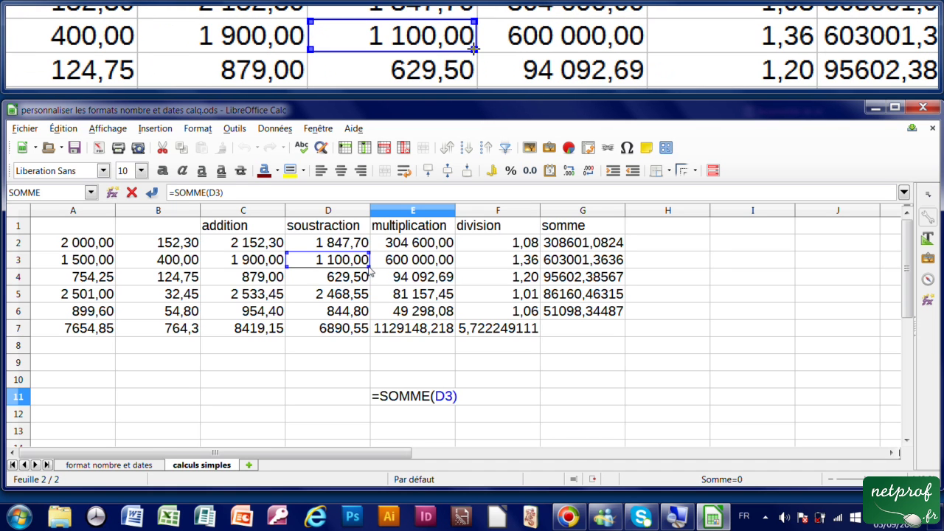
left_click_drag(372, 271, 570, 267)
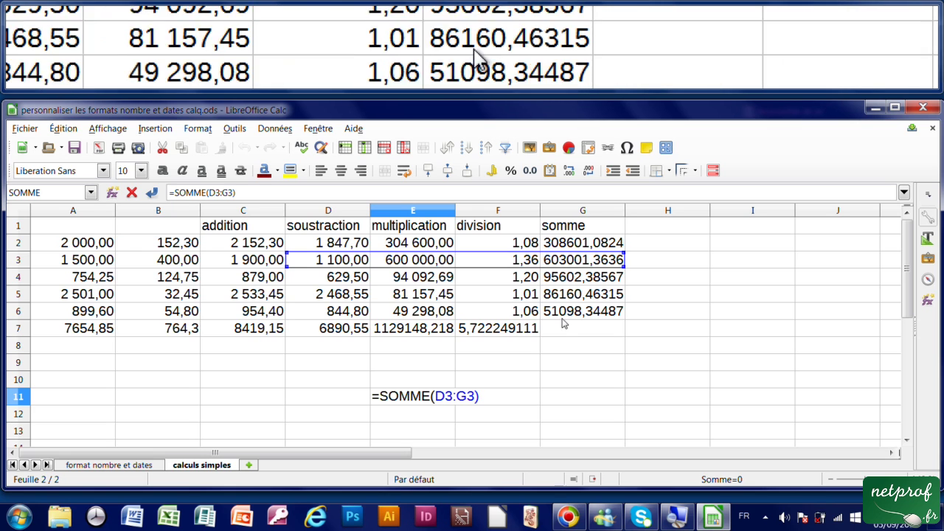
key("Return")
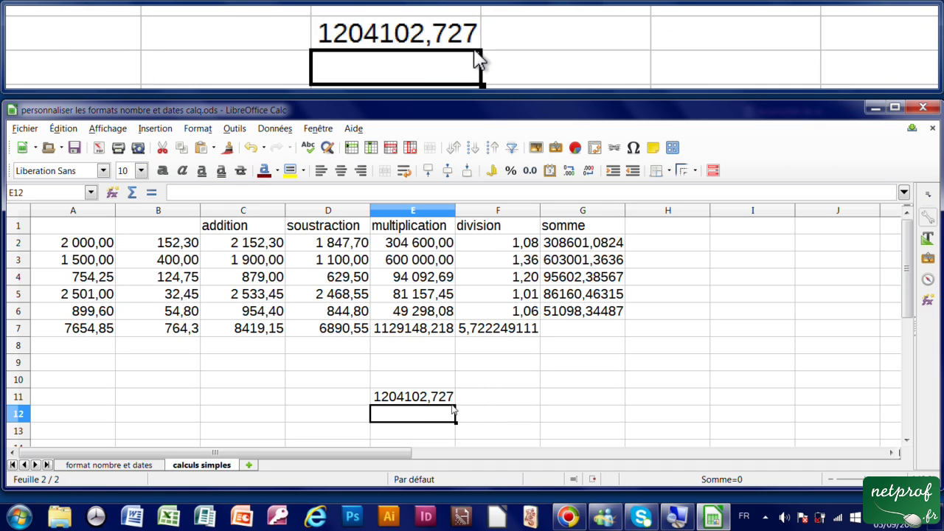
- Try an AutoSum in E12 referencing B4 and D4, then clear the references
left_click(132, 193)
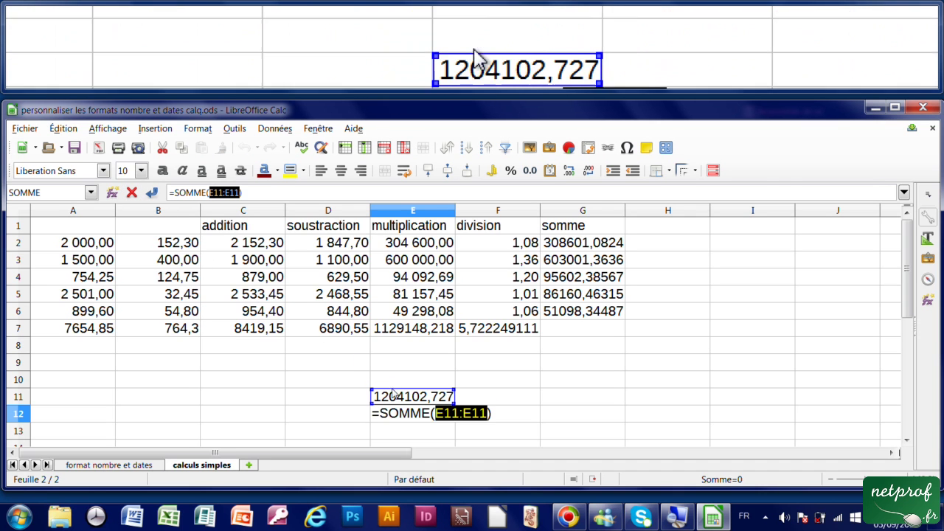
left_click_drag(396, 398, 169, 285)
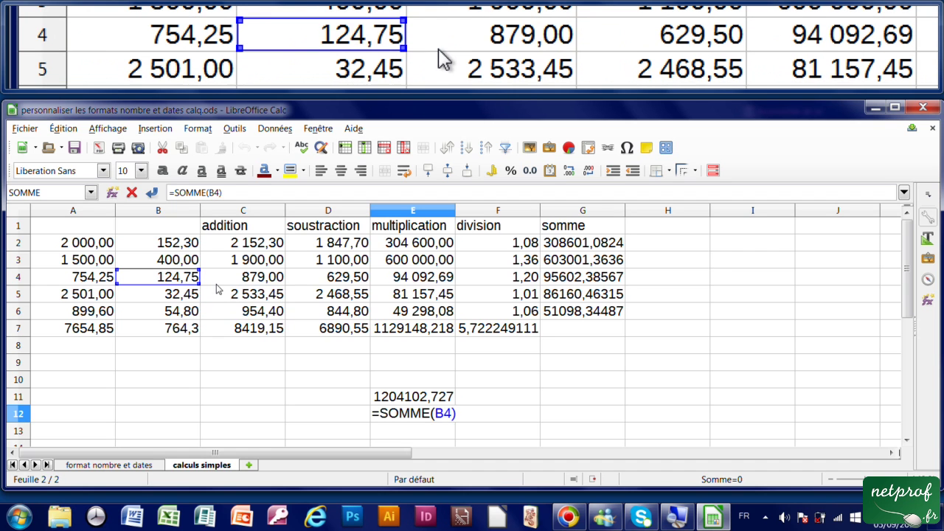
type(";")
left_click(340, 281)
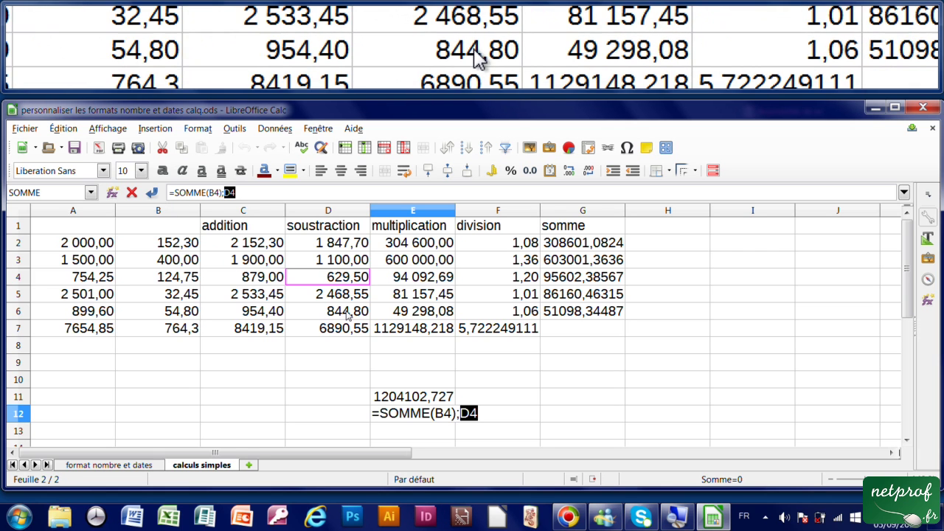
type("D")
key("BackSpace")
key("BackSpace")
key("BackSpace")
key("BackSpace")
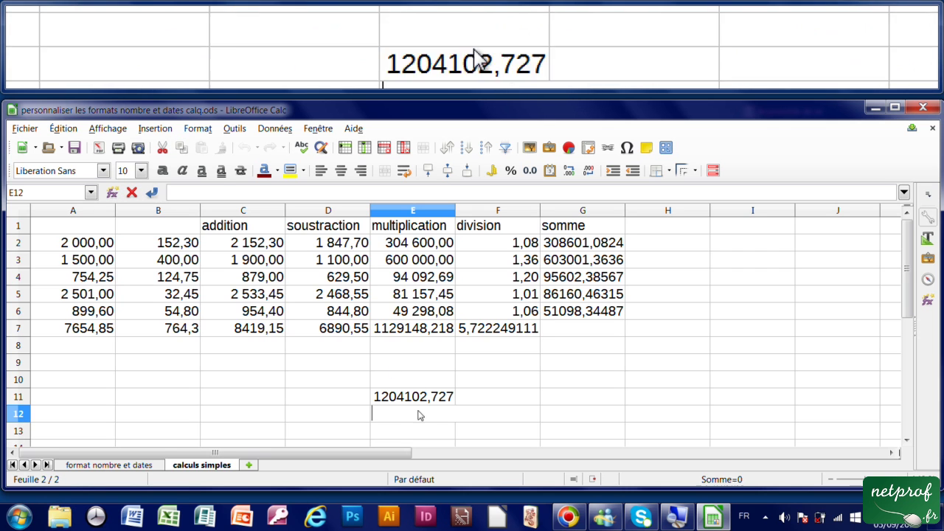
- Put =SOMME(B3:B5) in E13, showing 557,2
left_click(411, 430)
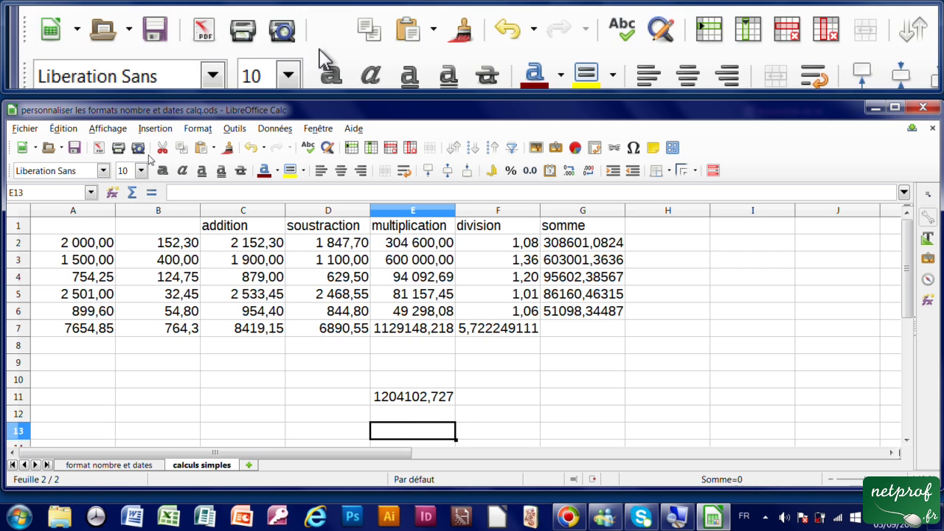
left_click(132, 192)
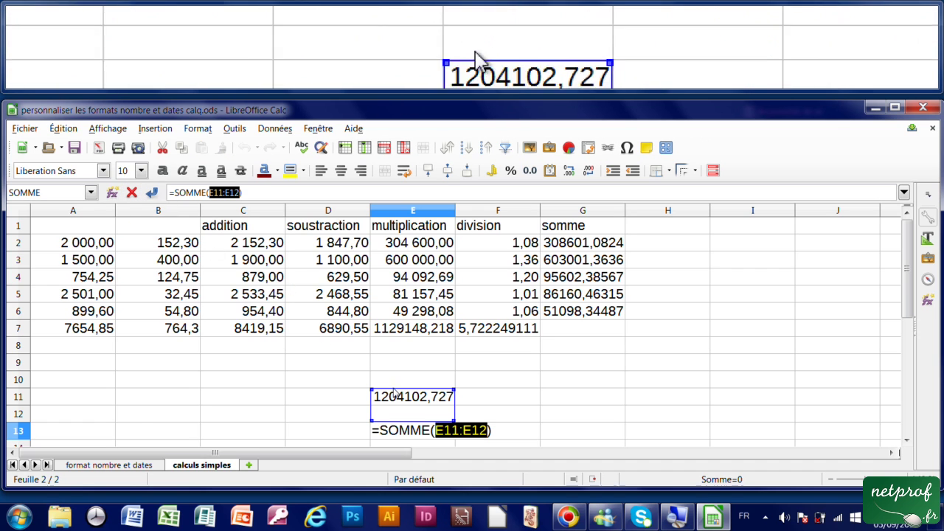
mouse_move(407, 402)
left_mouse_down()
mouse_move(267, 294)
mouse_move(185, 267)
left_mouse_up()
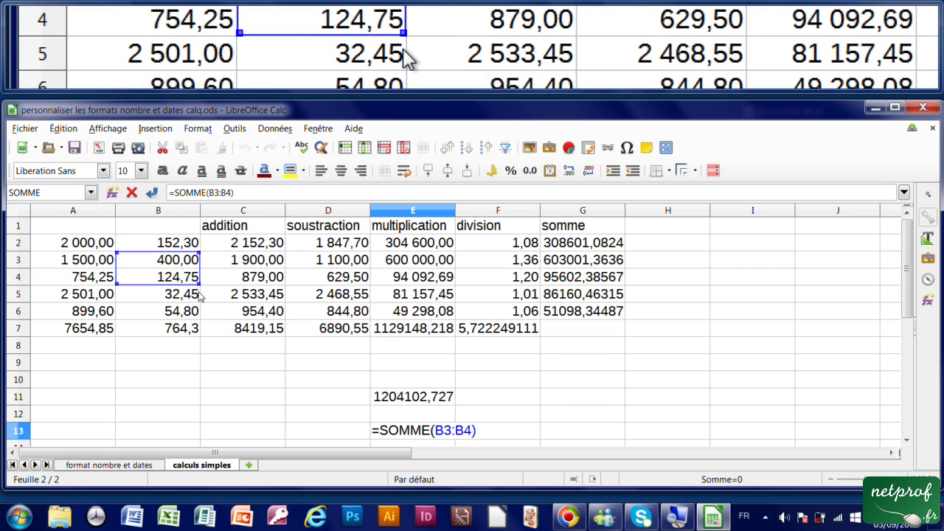
left_click_drag(200, 274, 200, 270)
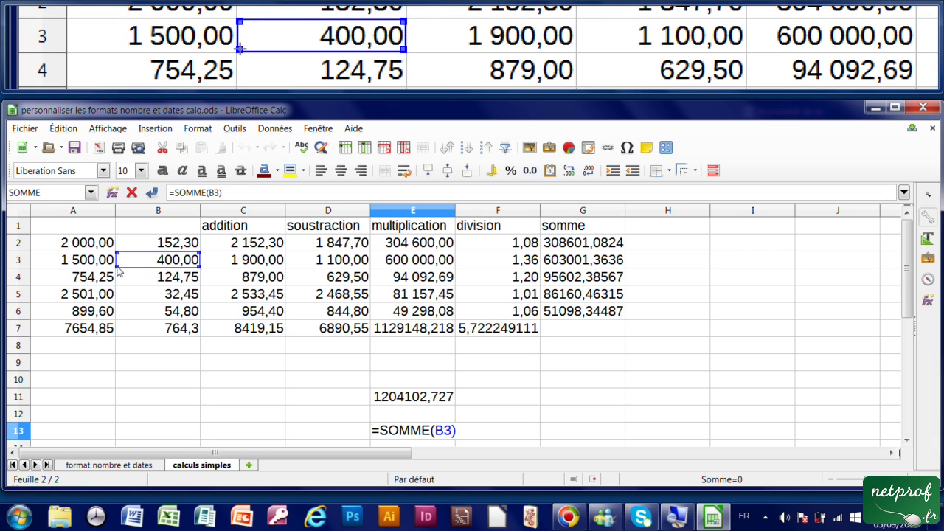
mouse_move(118, 272)
left_mouse_down()
mouse_move(124, 295)
mouse_move(143, 312)
mouse_move(144, 304)
left_mouse_up()
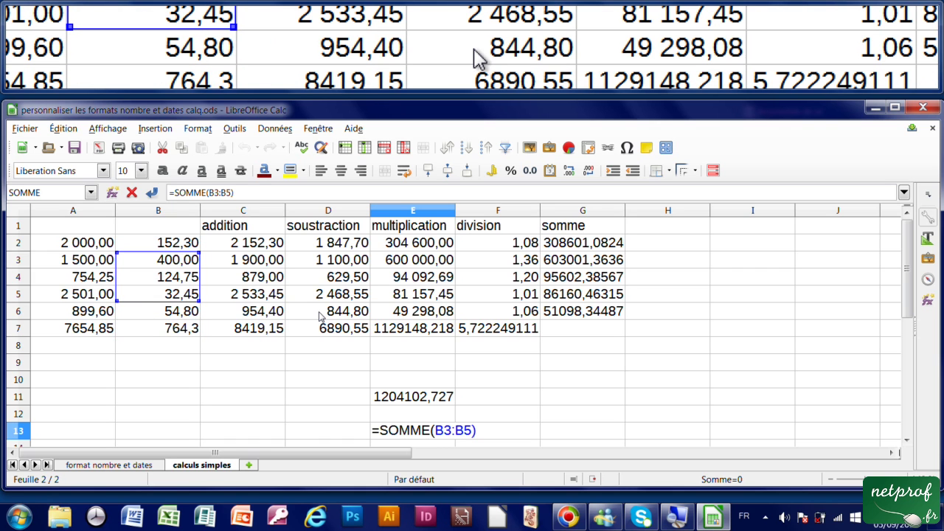
key("Return")
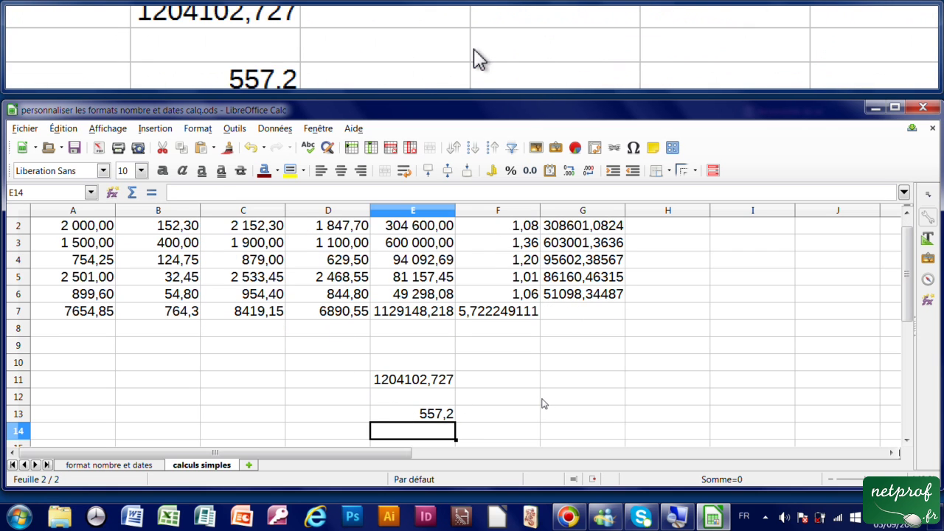
scroll(541, 402, "down", 1)
scroll(402, 395, "up", 1)
scroll(399, 387, "up", 1)
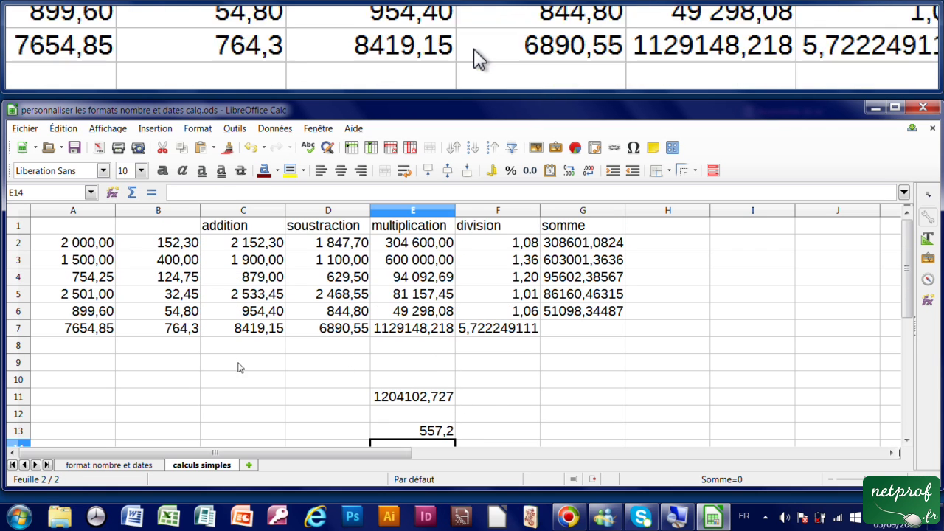
- Enter =A3+C4+E5+G5+E7 in C11, giving 1298845,131
left_click(234, 398)
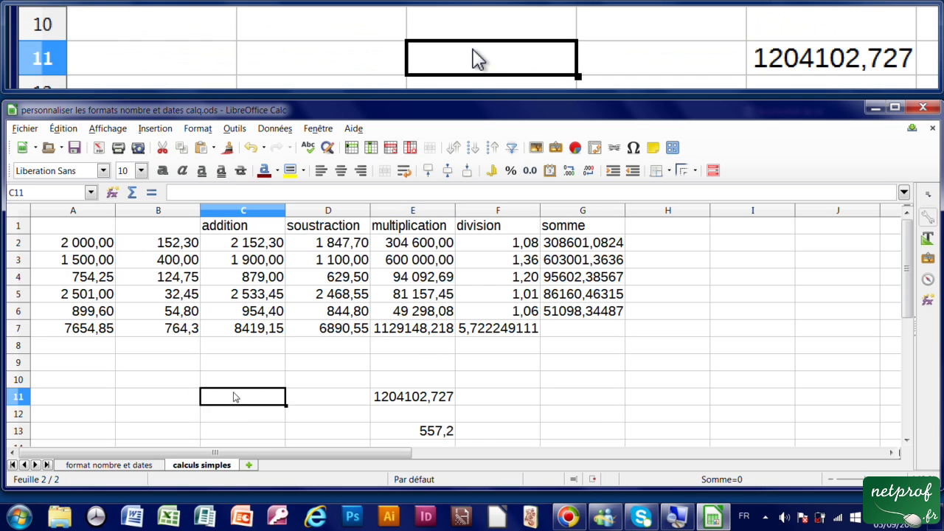
type("=A3")
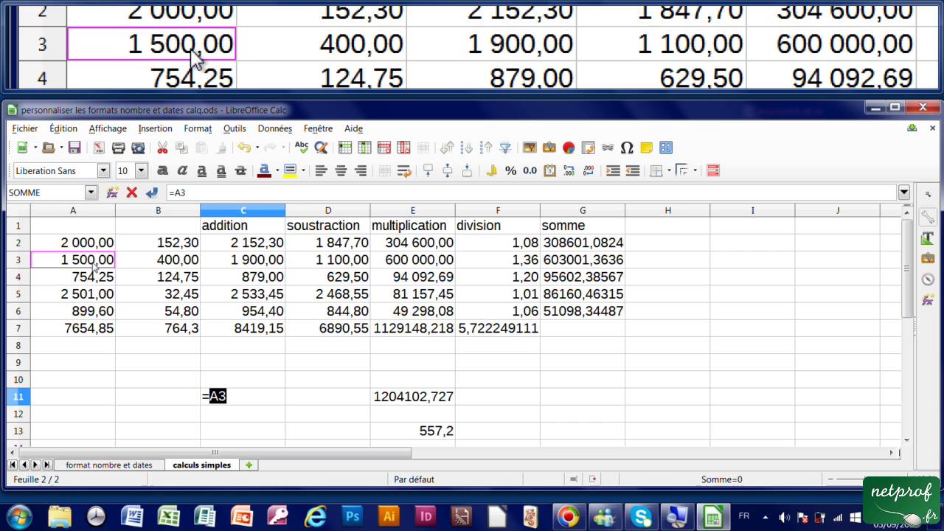
type("+")
left_click(250, 284)
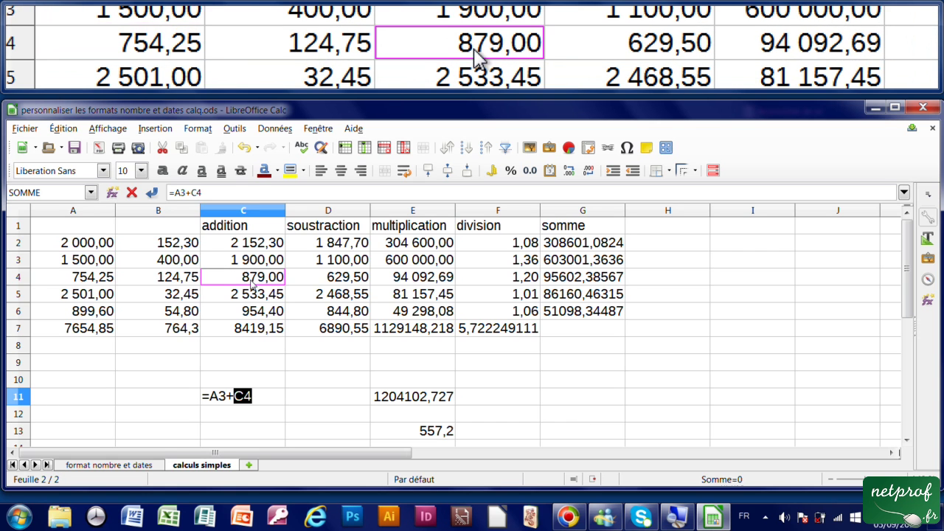
type("+")
left_click(426, 295)
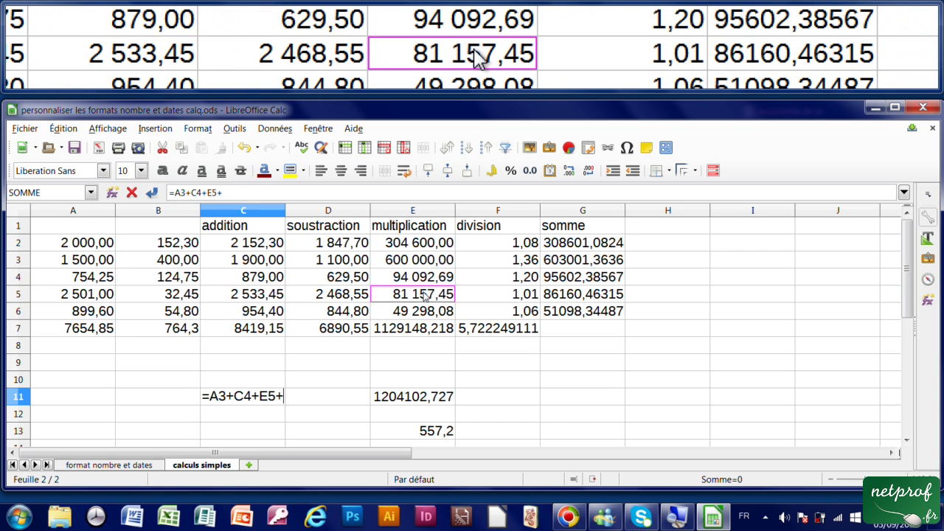
left_click(579, 295)
type("+")
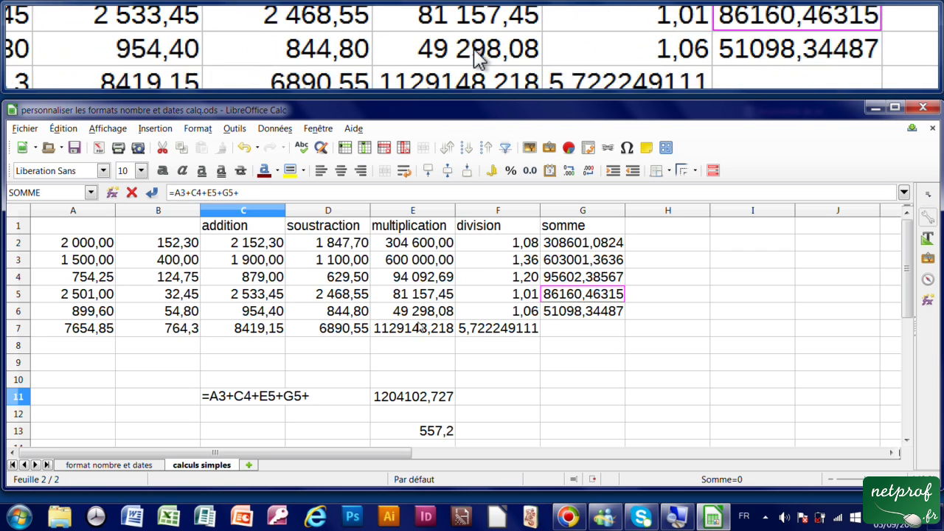
left_click(419, 328)
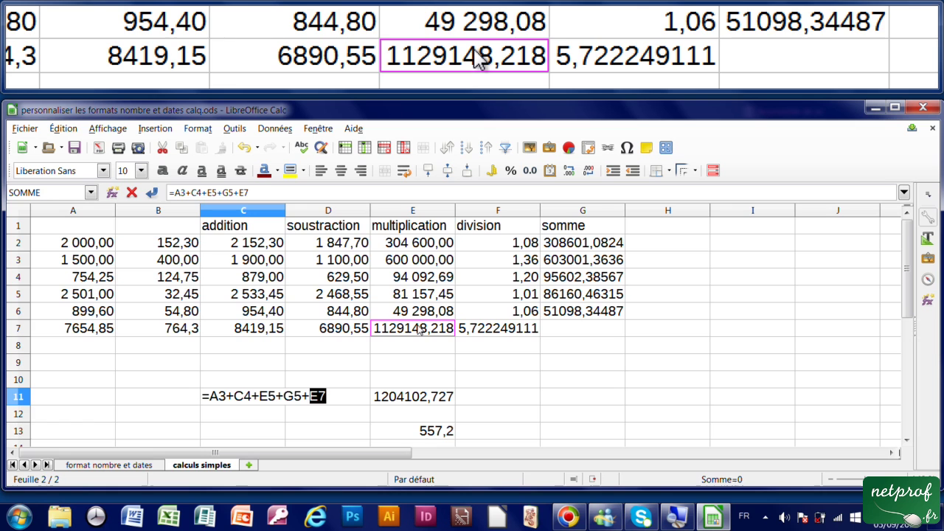
key("Return")
- Recheck the C11 formula, then select rows 11 through 13
left_click(294, 385)
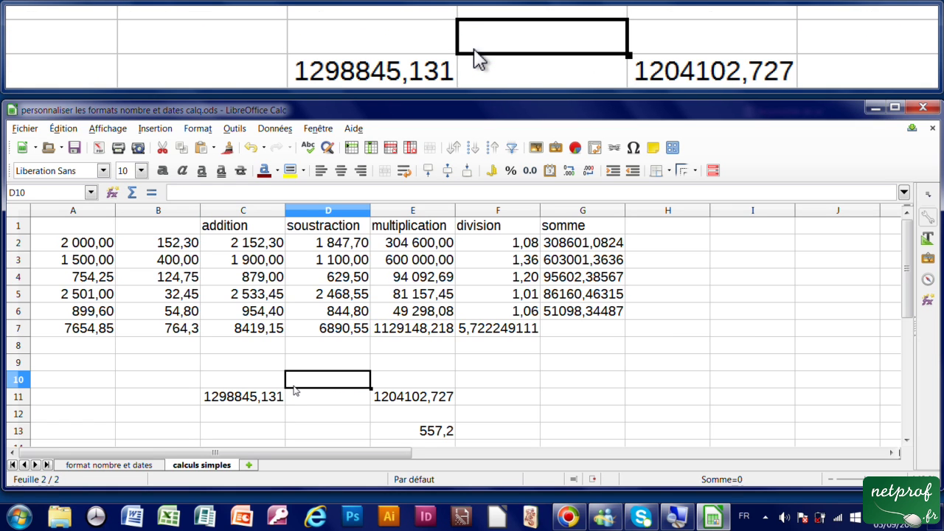
left_click(236, 397)
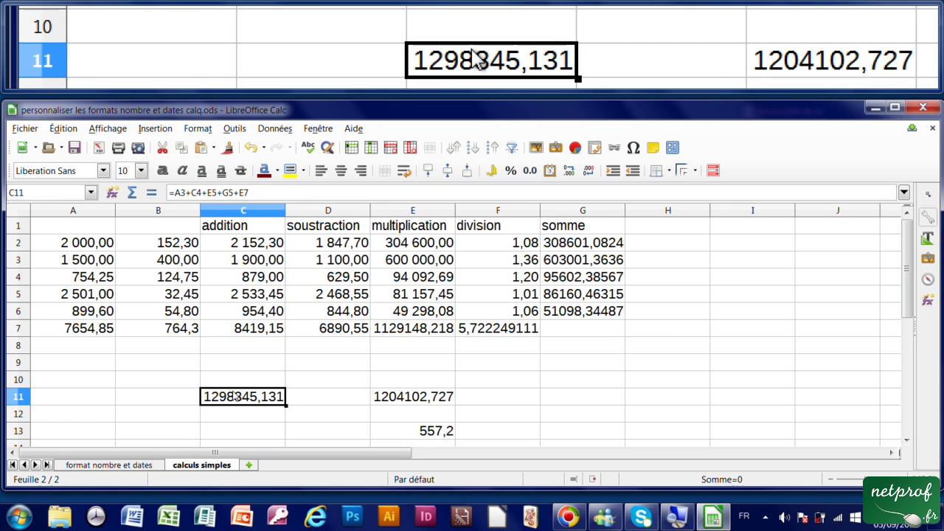
left_click(20, 400)
left_click(18, 431, "shift")
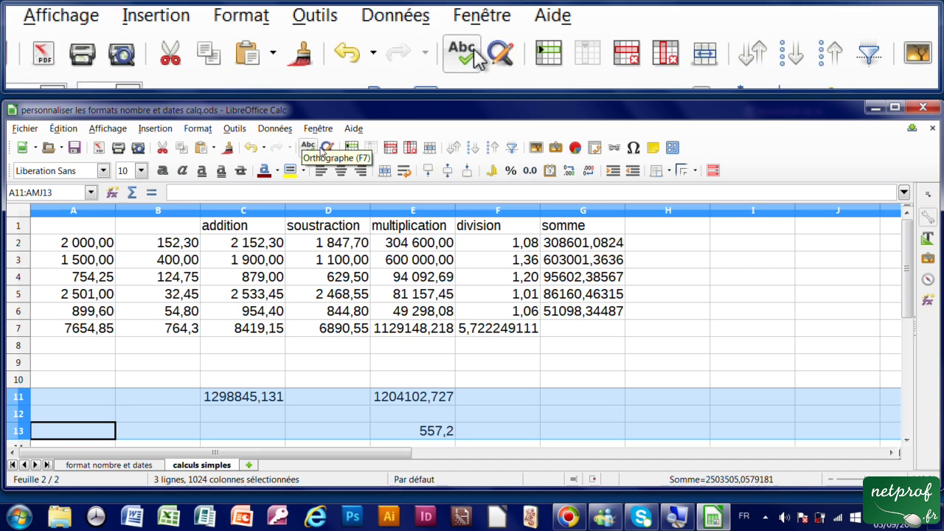
- Delete practice rows 11–13 and format A2:G7 as numbers with two decimals
left_click(390, 147)
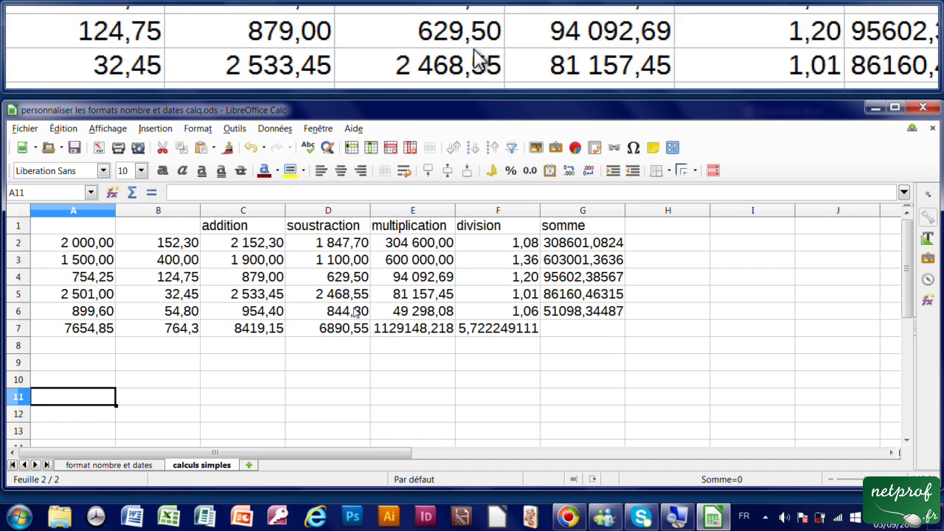
left_click(375, 380)
left_click_drag(87, 246, 579, 330)
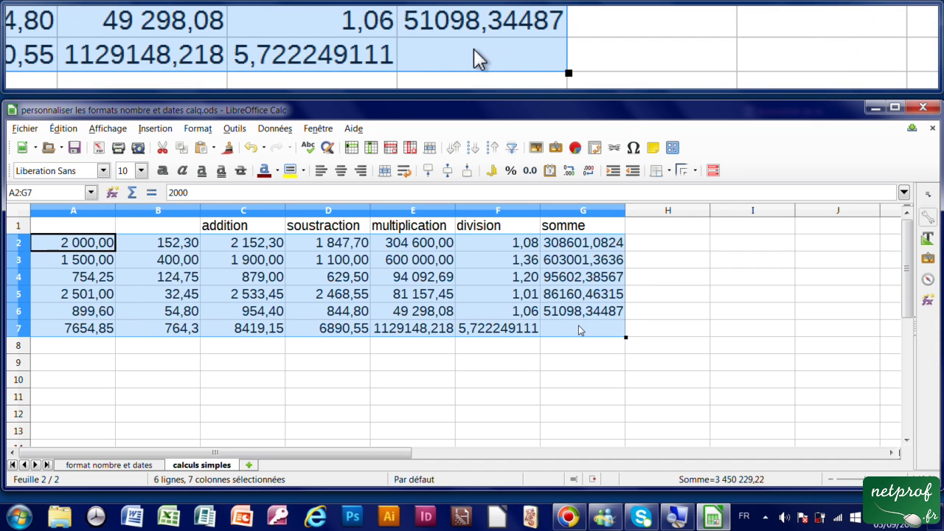
left_click(528, 170)
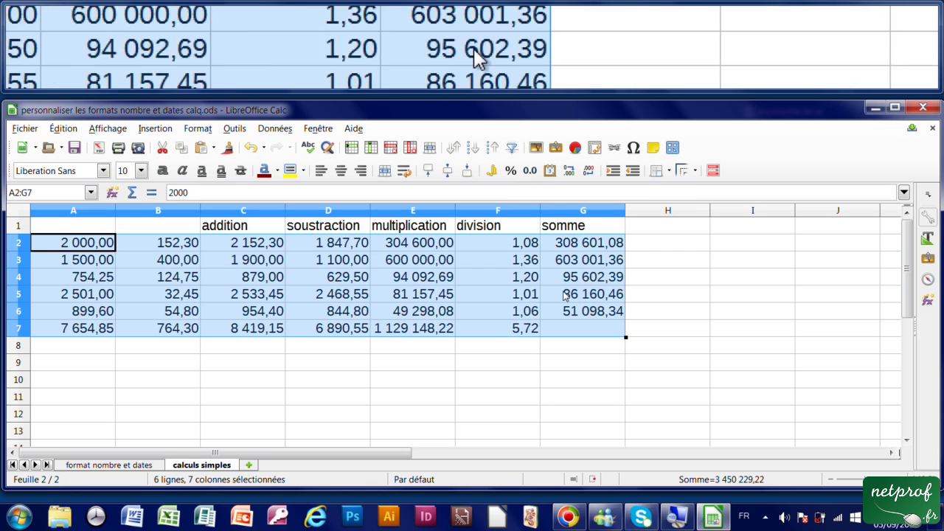
left_click(317, 380)
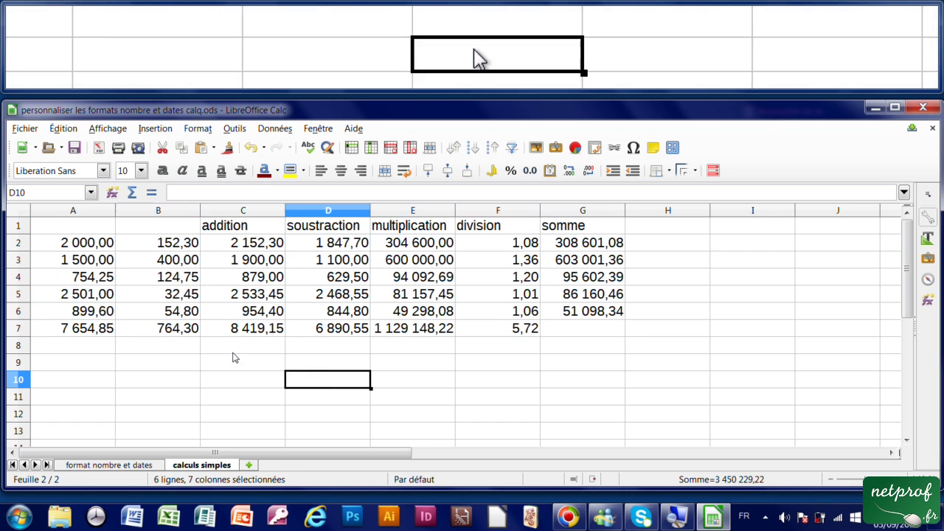
left_click(88, 329)
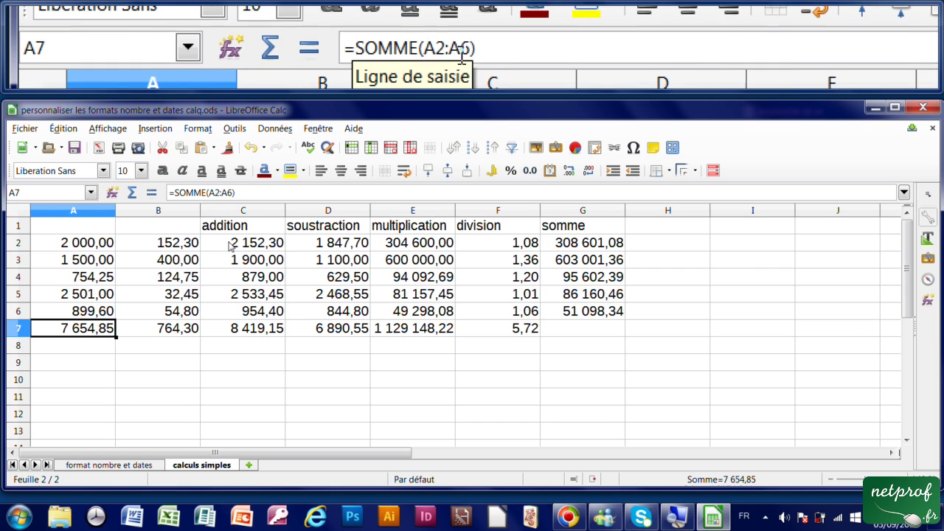
- Fill the A7 SOMME total across to G7 and copy the G2 sum down to G6
left_click_drag(116, 342, 612, 341)
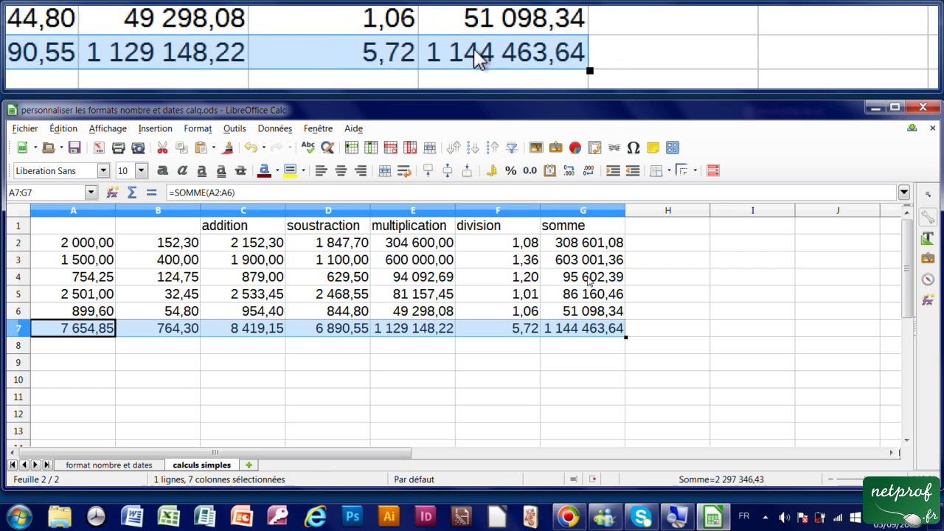
left_click(580, 246)
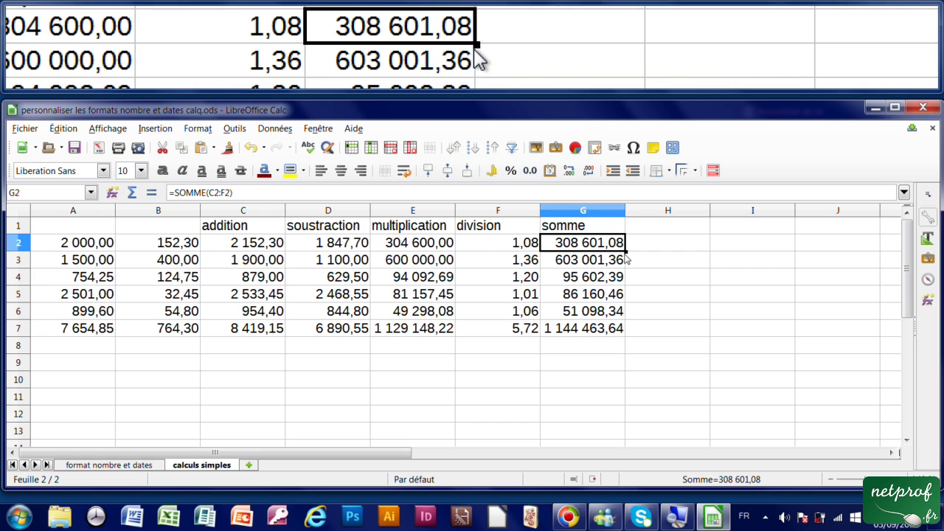
left_click_drag(627, 254, 630, 332)
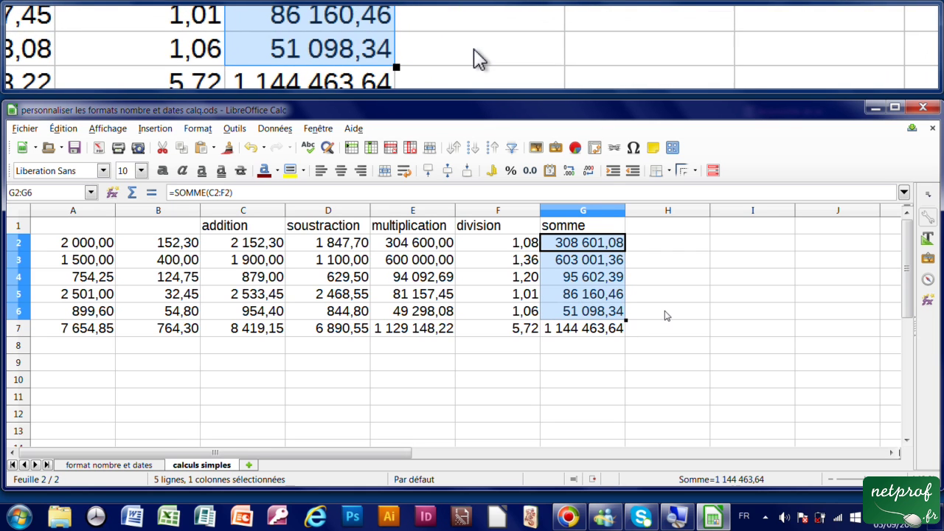
left_click(651, 308)
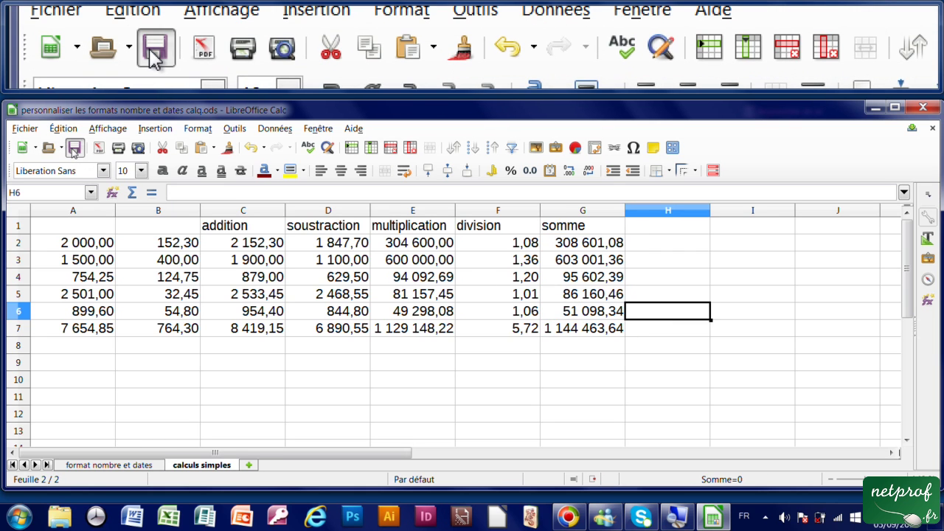
- Save the 'calculs simples' spreadsheet
left_click(74, 149)
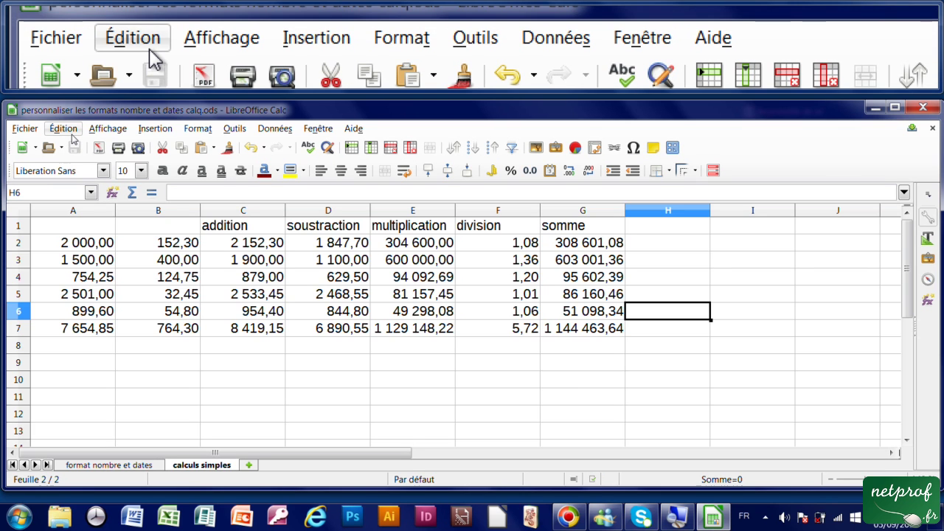